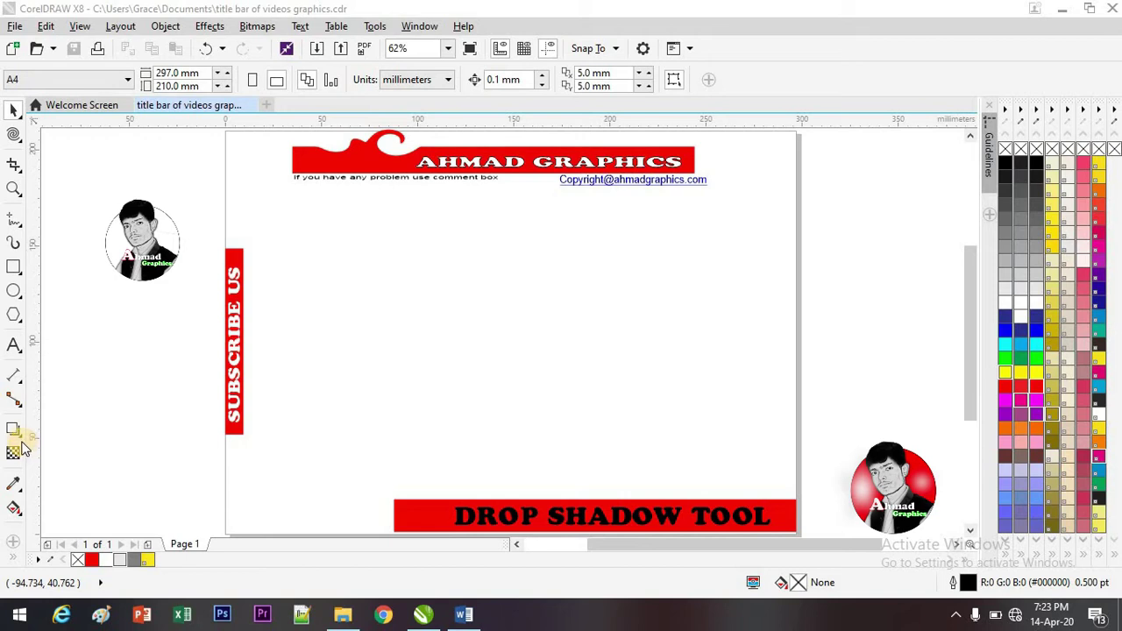
{"action": "left_click", "coordinate": [22, 437]}
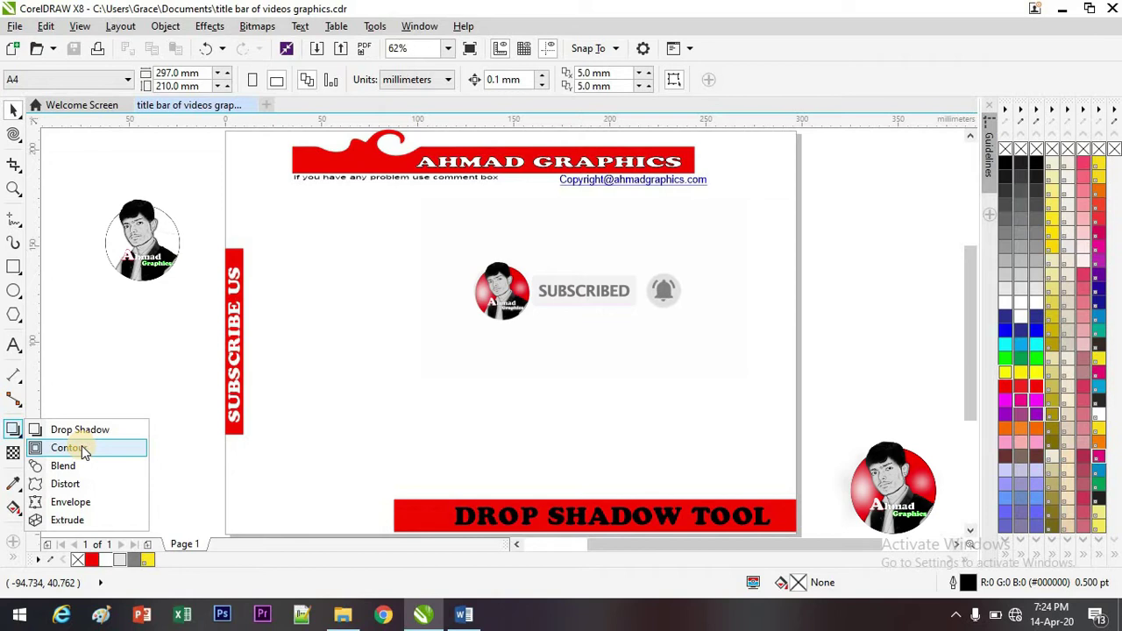
{"action": "left_click", "coordinate": [94, 312]}
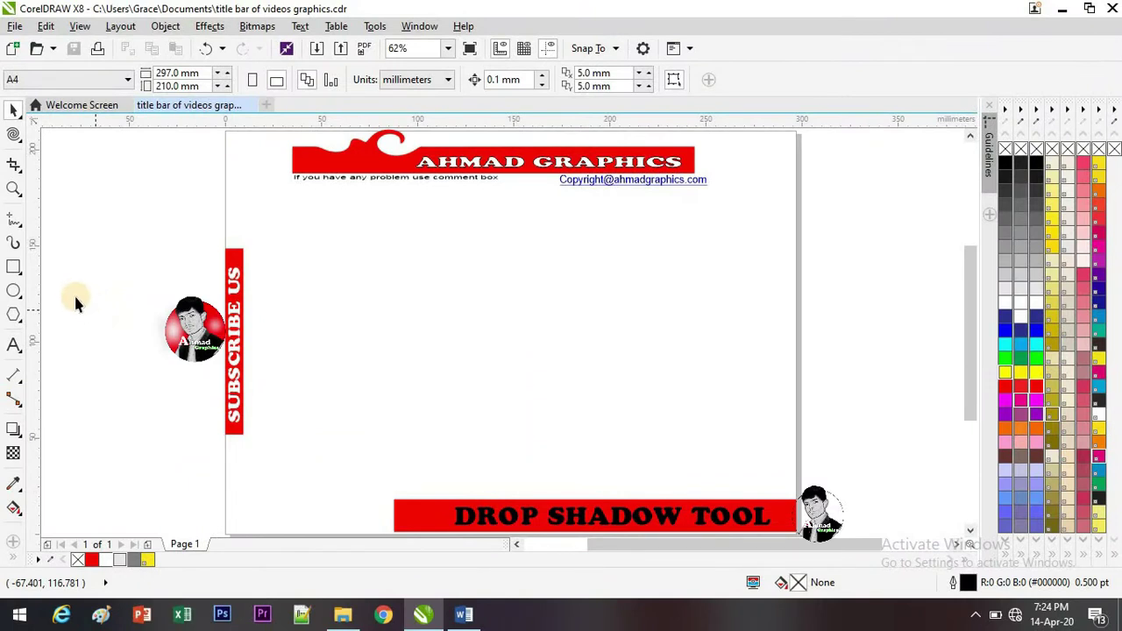
- Draw a rectangle about 161 mm wide and 113 mm high in the middle of the page
{"action": "left_click", "coordinate": [14, 268]}
{"action": "left_click_drag", "start_coordinate": [326, 236], "coordinate": [634, 454]}
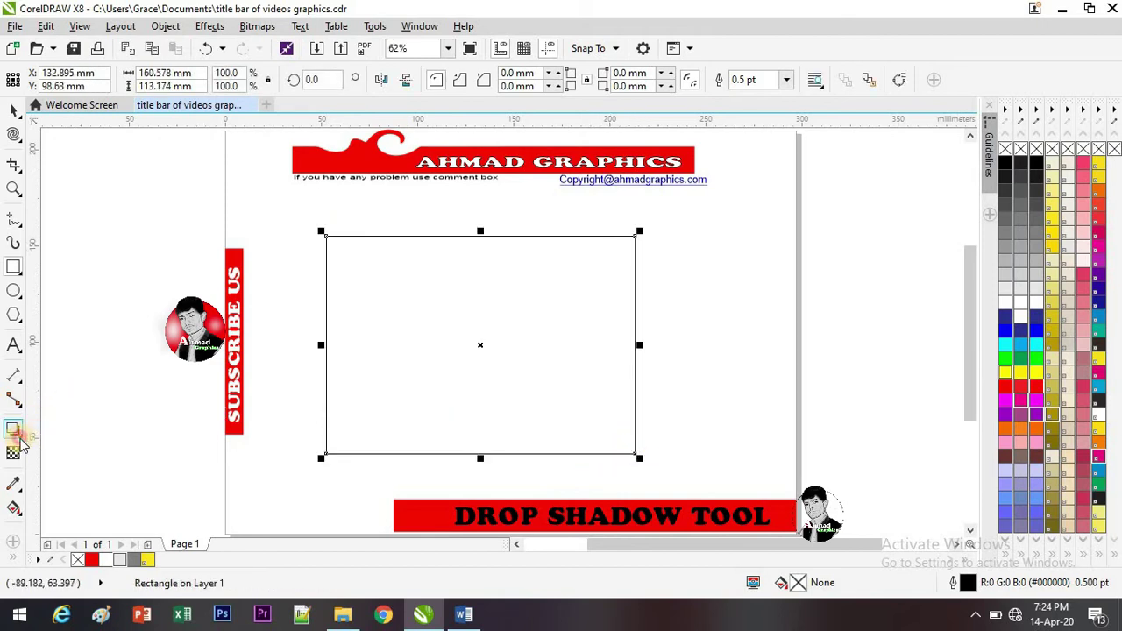
{"action": "left_click", "coordinate": [20, 437]}
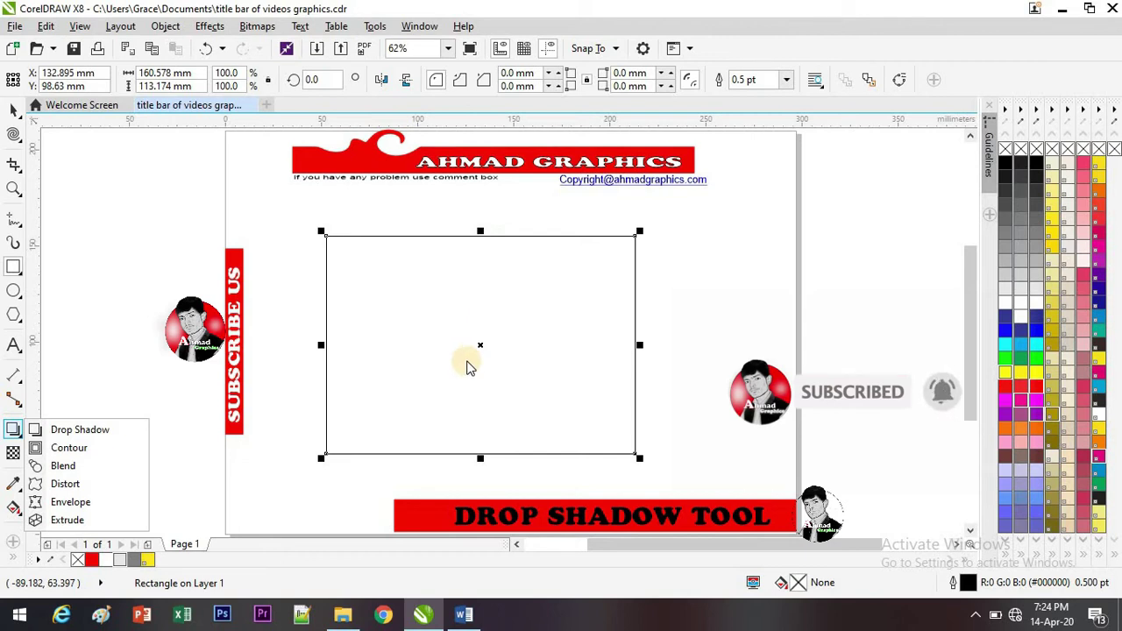
{"action": "left_click", "coordinate": [13, 223]}
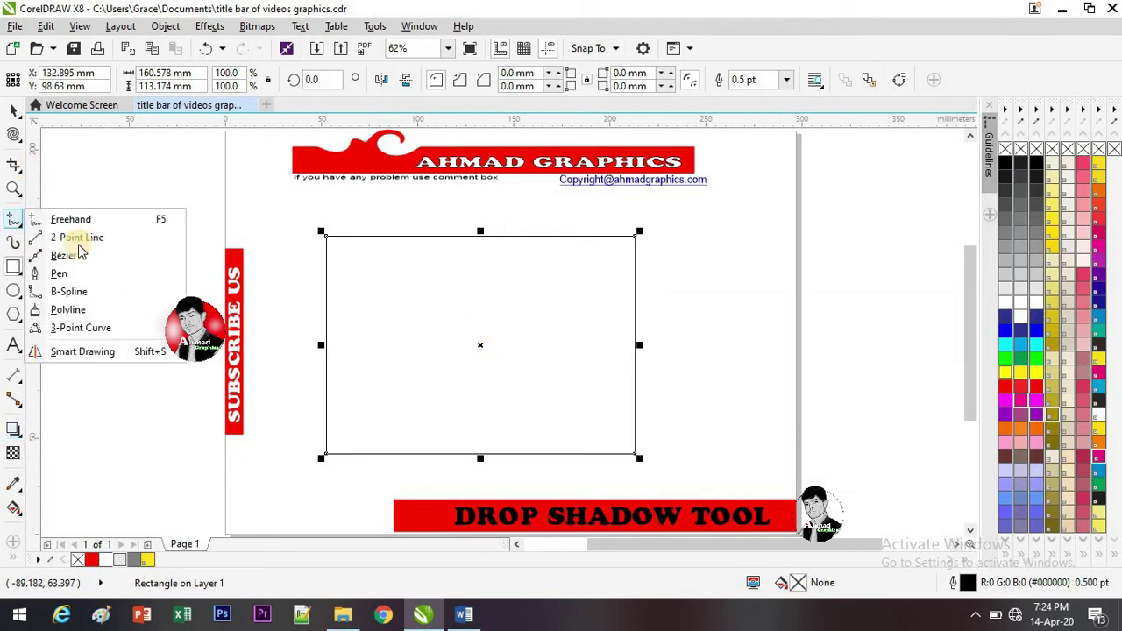
{"action": "left_click", "coordinate": [396, 326]}
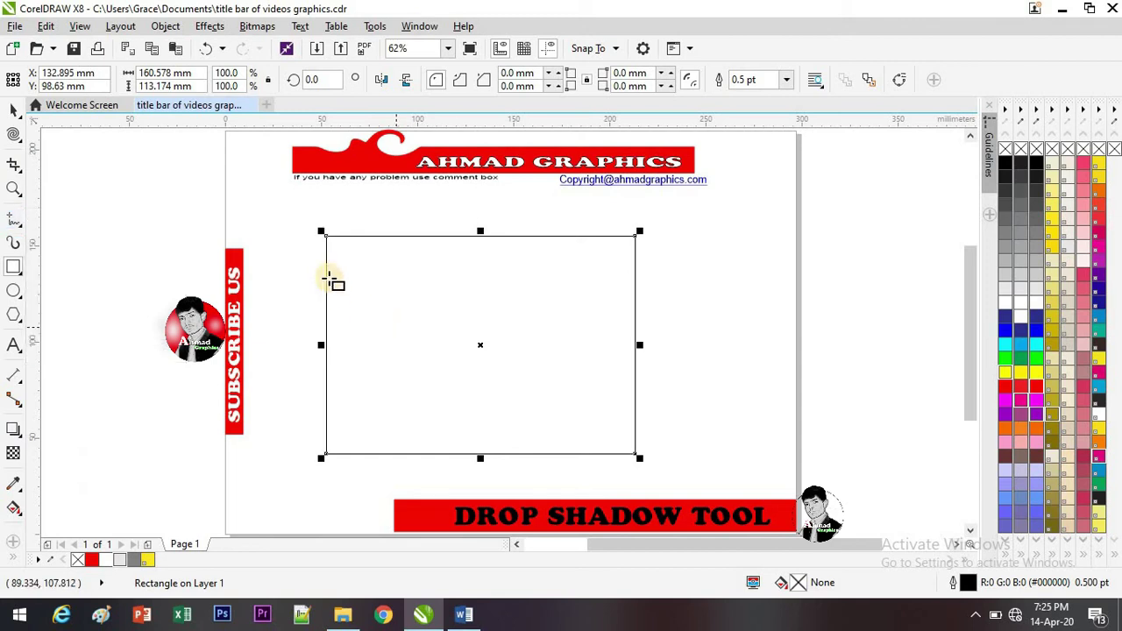
- Try to build nested smaller copies of the rectangle by scaling it manually from its corners
{"action": "left_click_drag", "start_coordinate": [321, 230], "coordinate": [340, 244]}
{"action": "left_click_drag", "start_coordinate": [640, 457], "coordinate": [628, 450]}
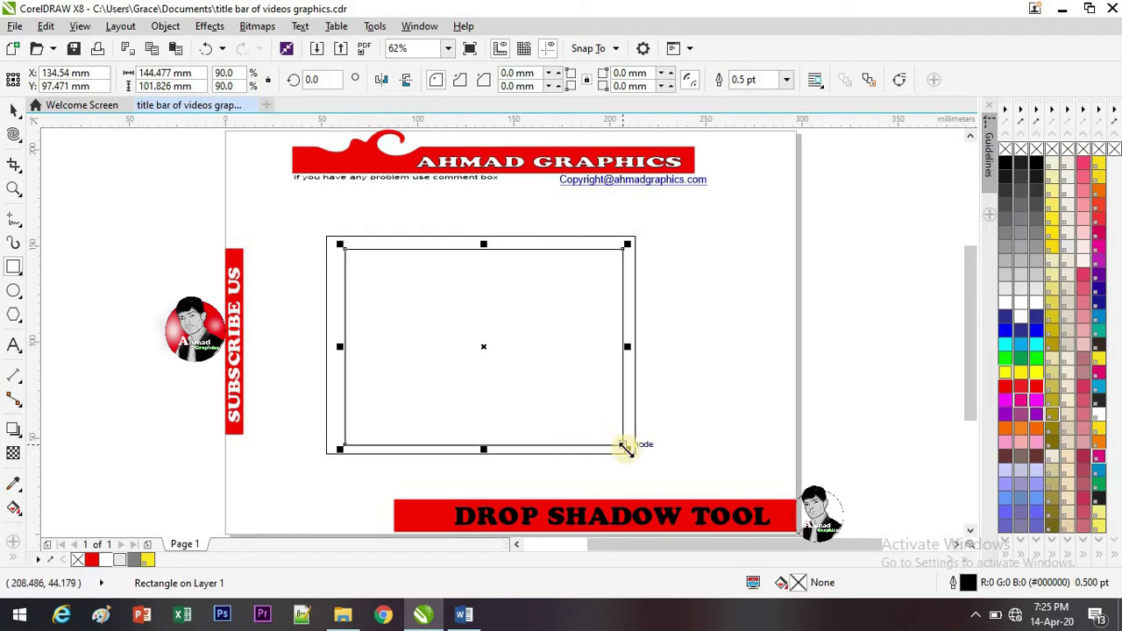
{"action": "left_click_drag", "start_coordinate": [620, 444], "coordinate": [611, 437]}
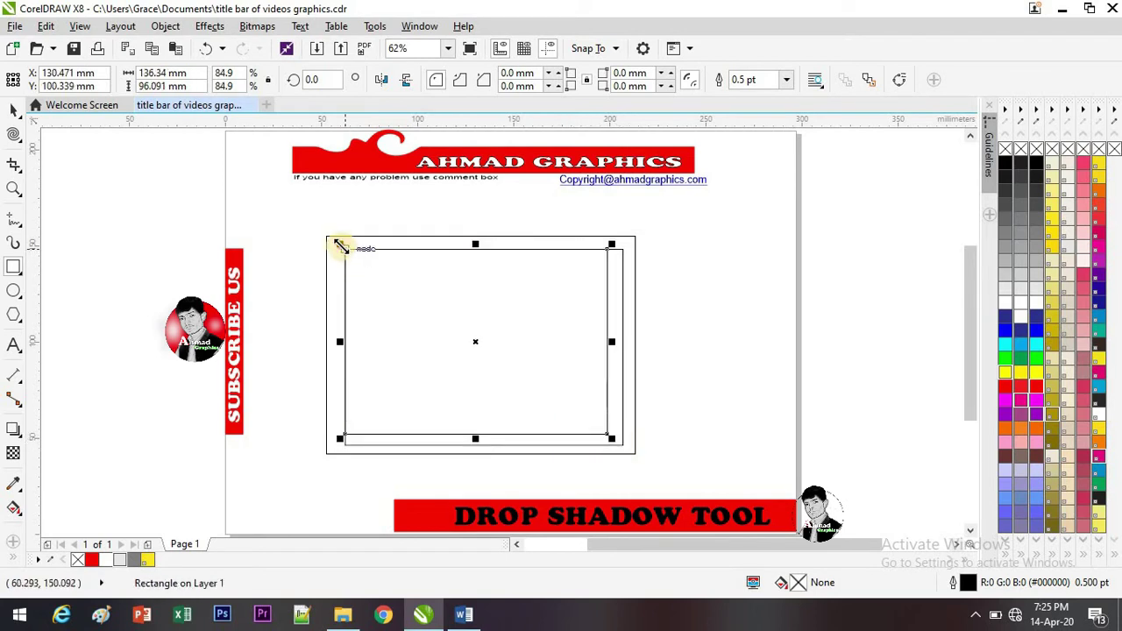
{"action": "left_click_drag", "start_coordinate": [341, 243], "coordinate": [346, 250]}
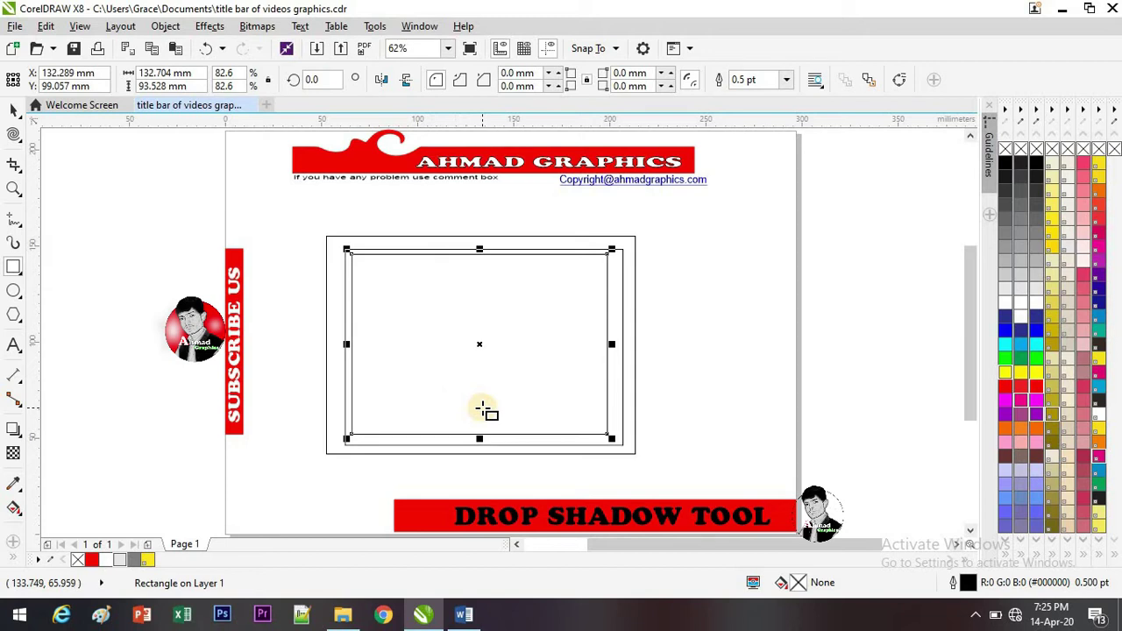
- Undo all the scaled rectangle copies, leaving the original rectangle selected
{"action": "key", "text": "ctrl+z"}
{"action": "key", "text": "ctrl+z"}
{"action": "key", "text": "ctrl+z"}
{"action": "key", "text": "ctrl+z"}
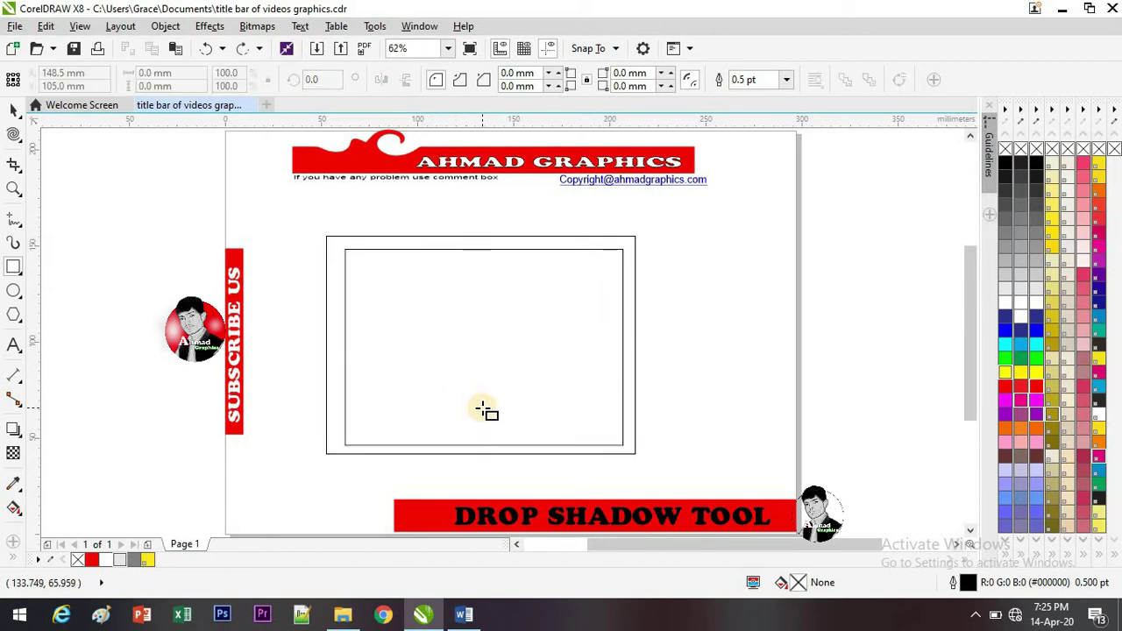
{"action": "key", "text": "ctrl+z"}
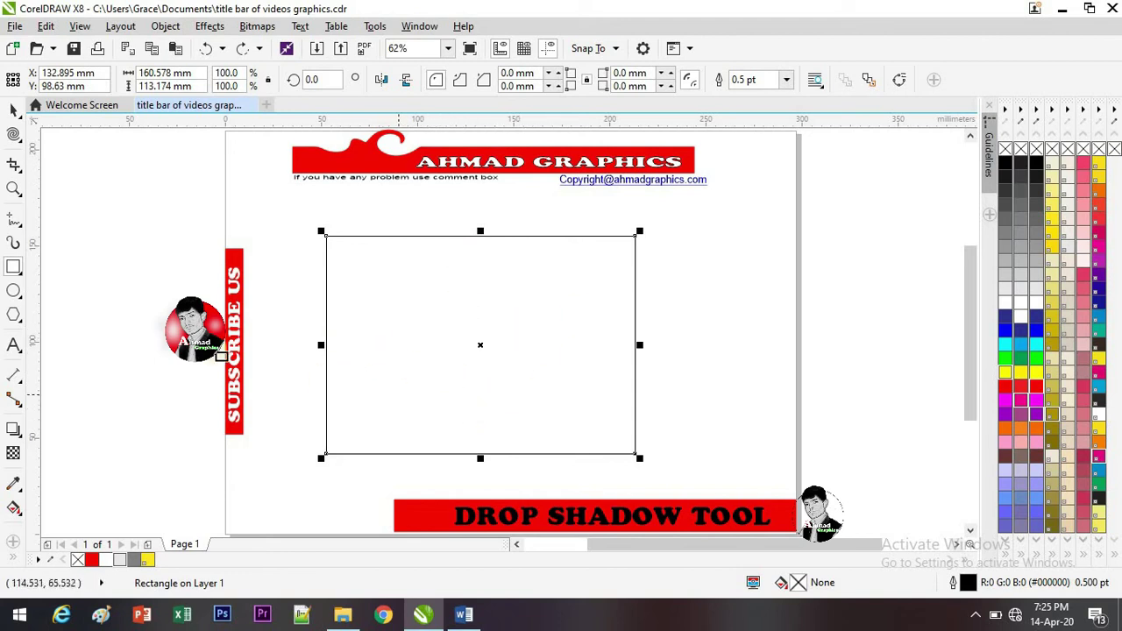
- Apply a 4-step inside contour to the rectangle with the Contour tool and widen its offset to about 6.62 mm
{"action": "left_click", "coordinate": [21, 436]}
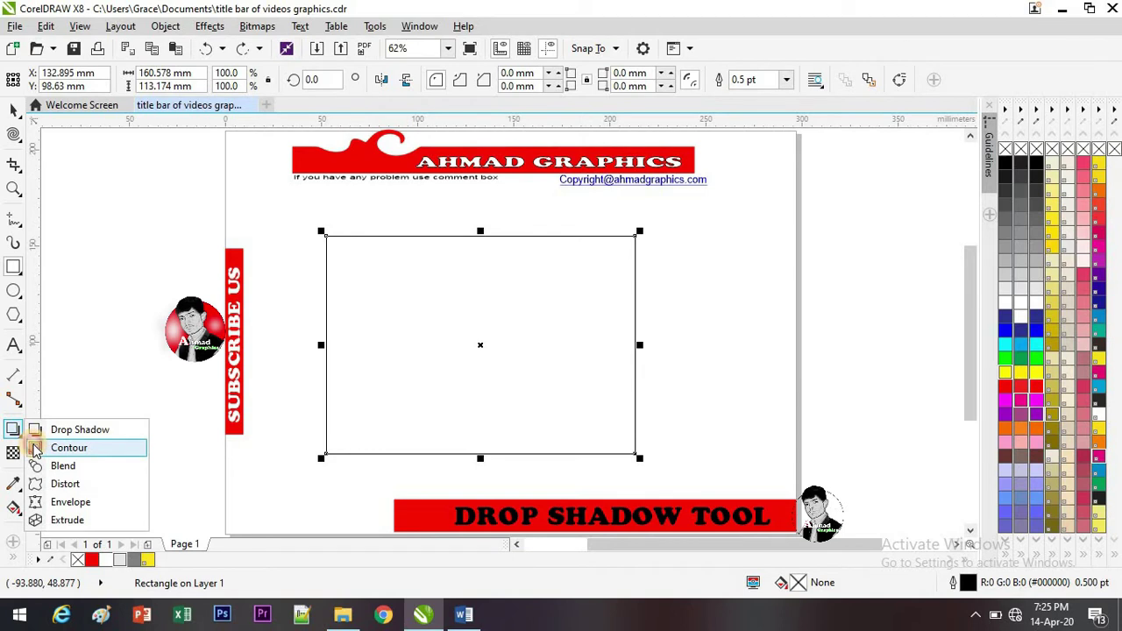
{"action": "left_click", "coordinate": [36, 449]}
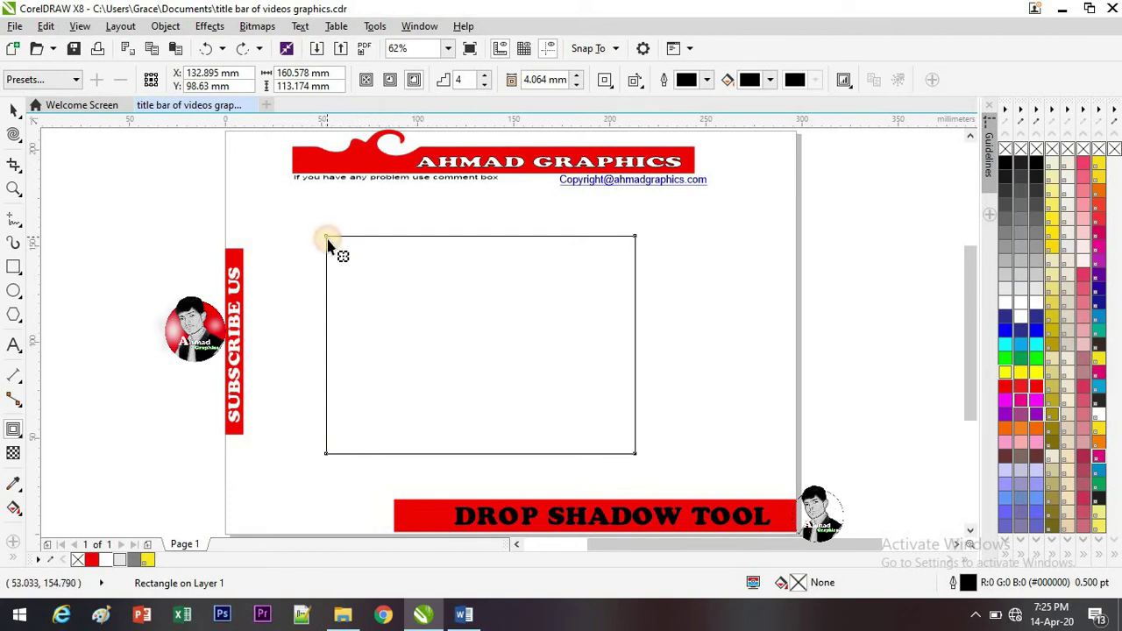
{"action": "left_click_drag", "start_coordinate": [326, 242], "coordinate": [336, 255]}
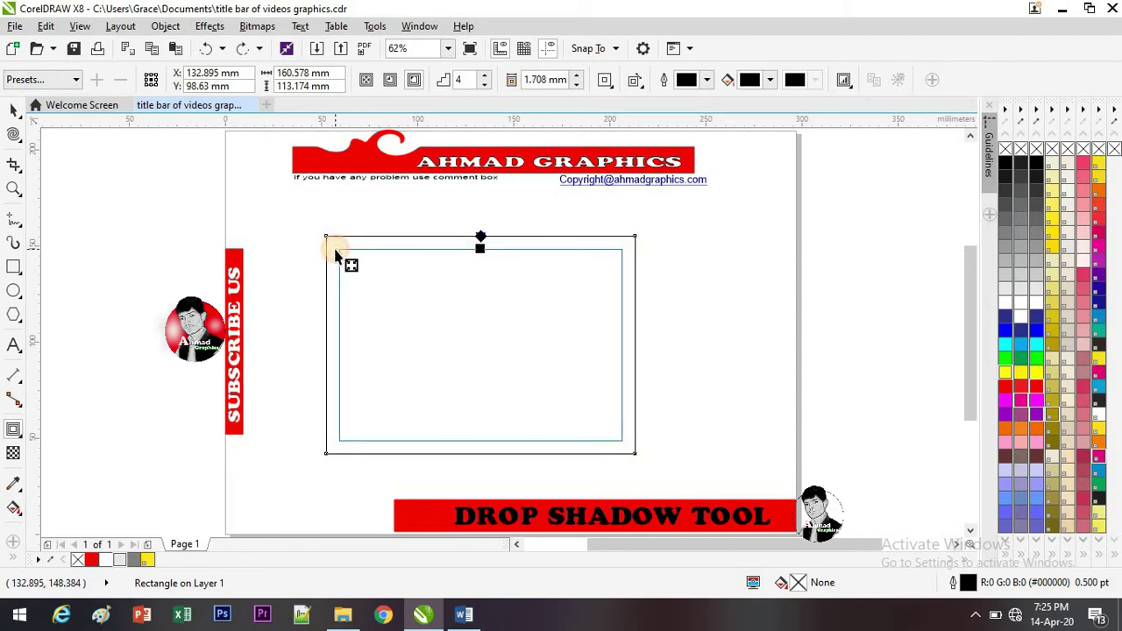
{"action": "left_click_drag", "start_coordinate": [336, 255], "coordinate": [336, 254]}
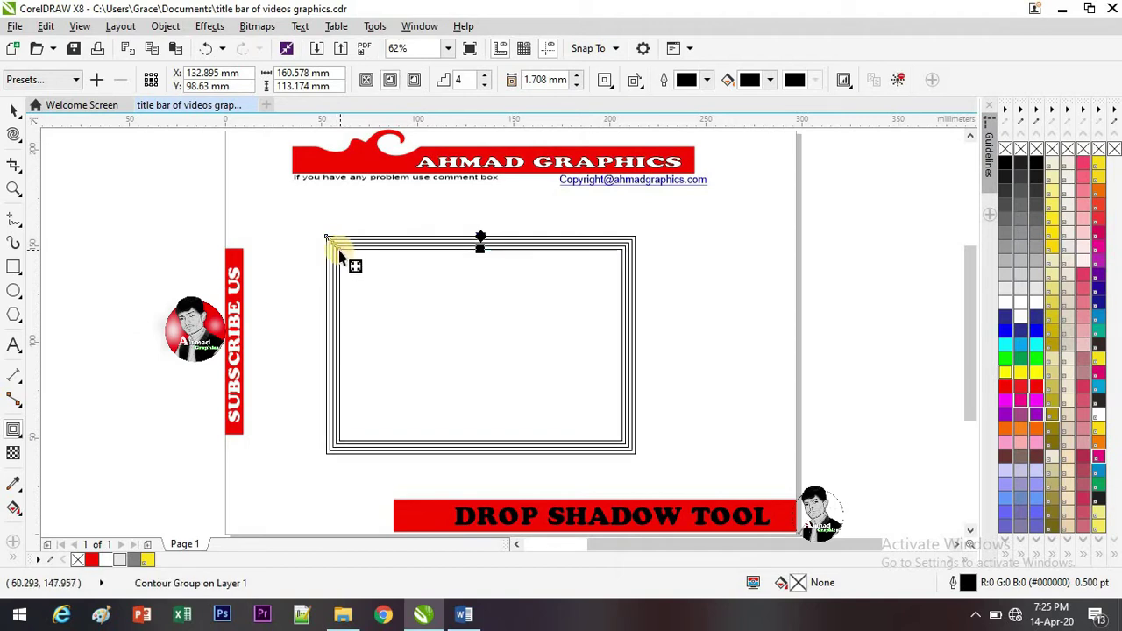
{"action": "left_click_drag", "start_coordinate": [346, 261], "coordinate": [355, 269]}
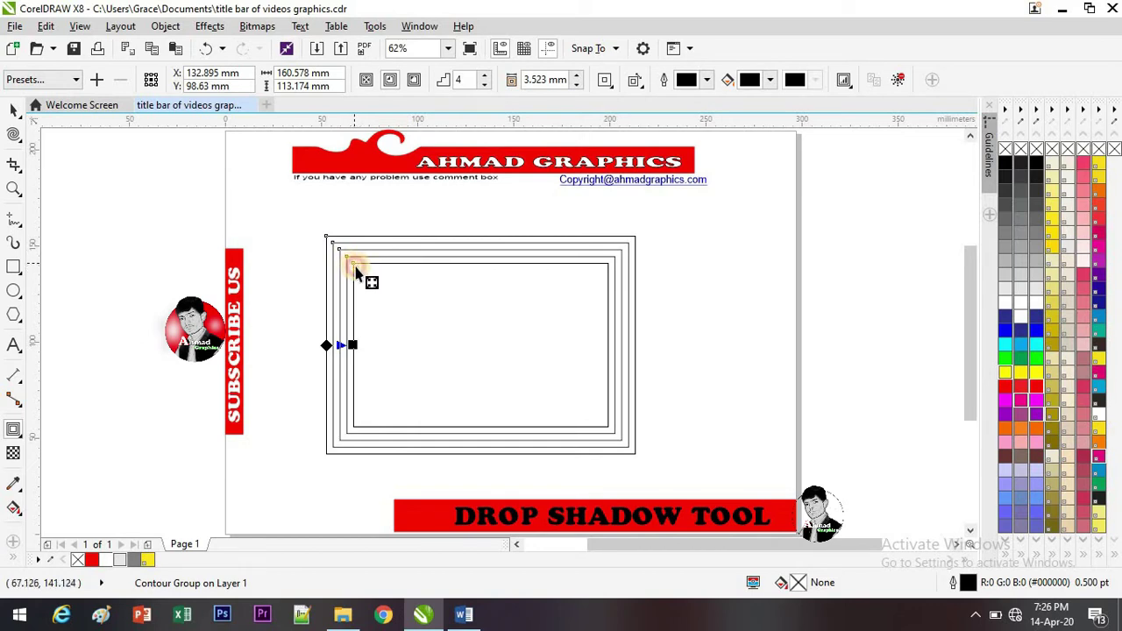
{"action": "left_click_drag", "start_coordinate": [350, 259], "coordinate": [374, 292]}
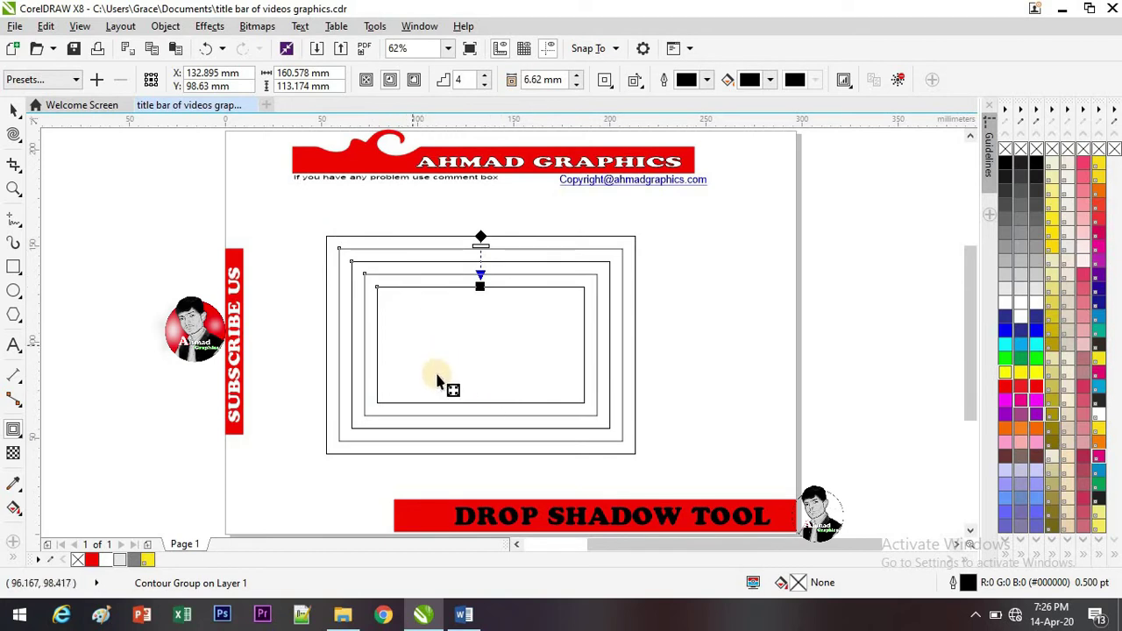
- Apply the Flow Outward preset to the contour, and replace it with the Flow Inward preset
{"action": "left_click", "coordinate": [75, 81]}
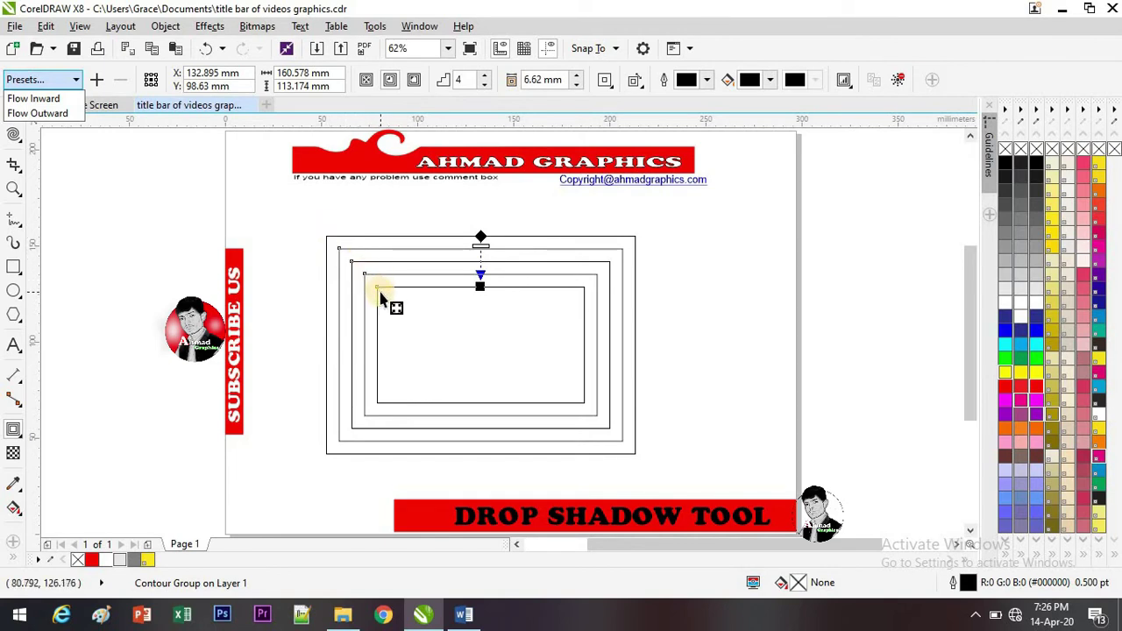
{"action": "mouse_move", "coordinate": [51, 112]}
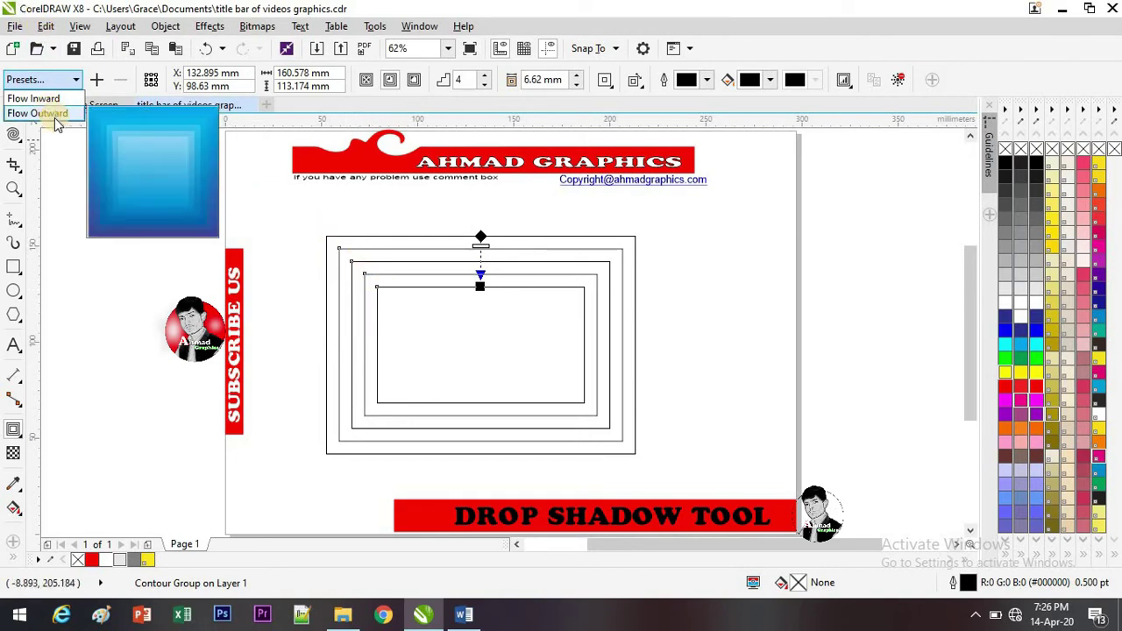
{"action": "left_click", "coordinate": [52, 114]}
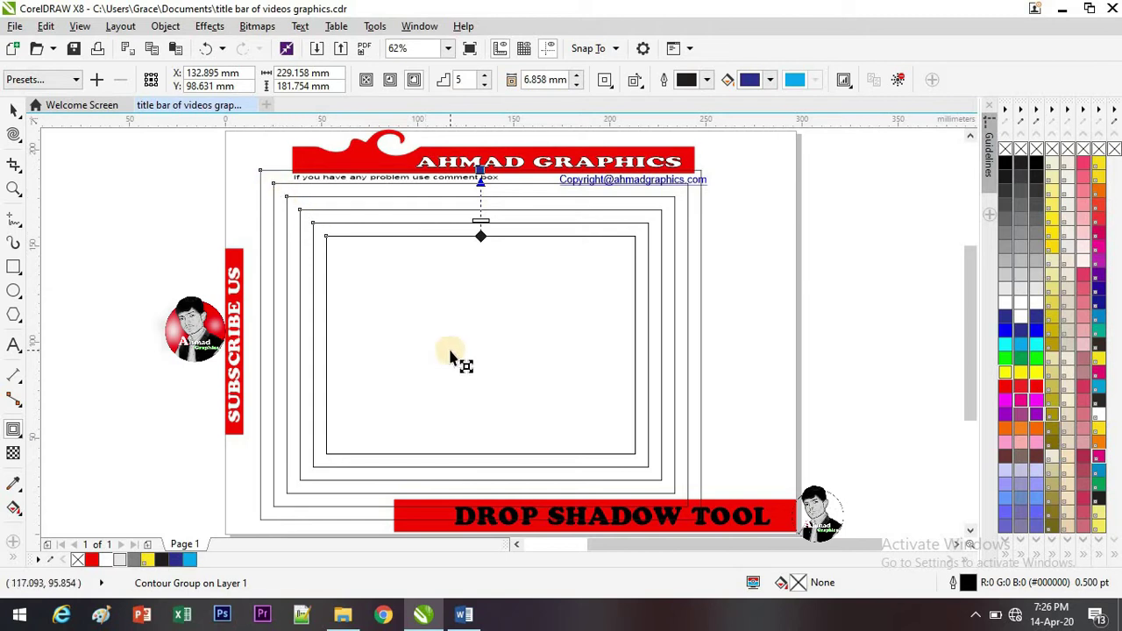
{"action": "left_click", "coordinate": [70, 83]}
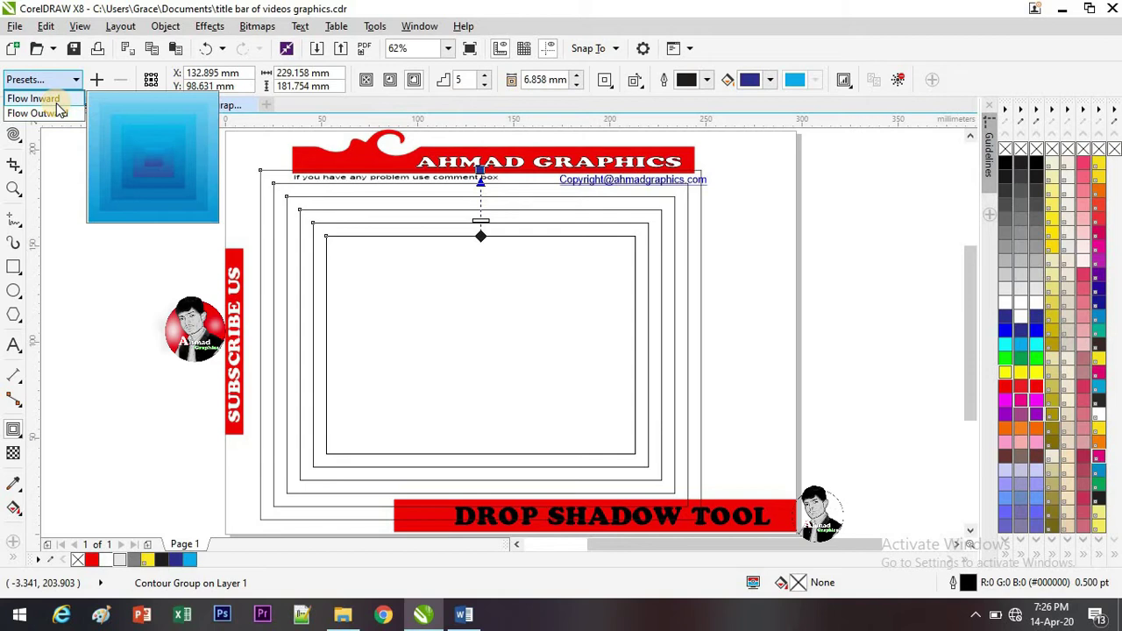
{"action": "left_click", "coordinate": [54, 101]}
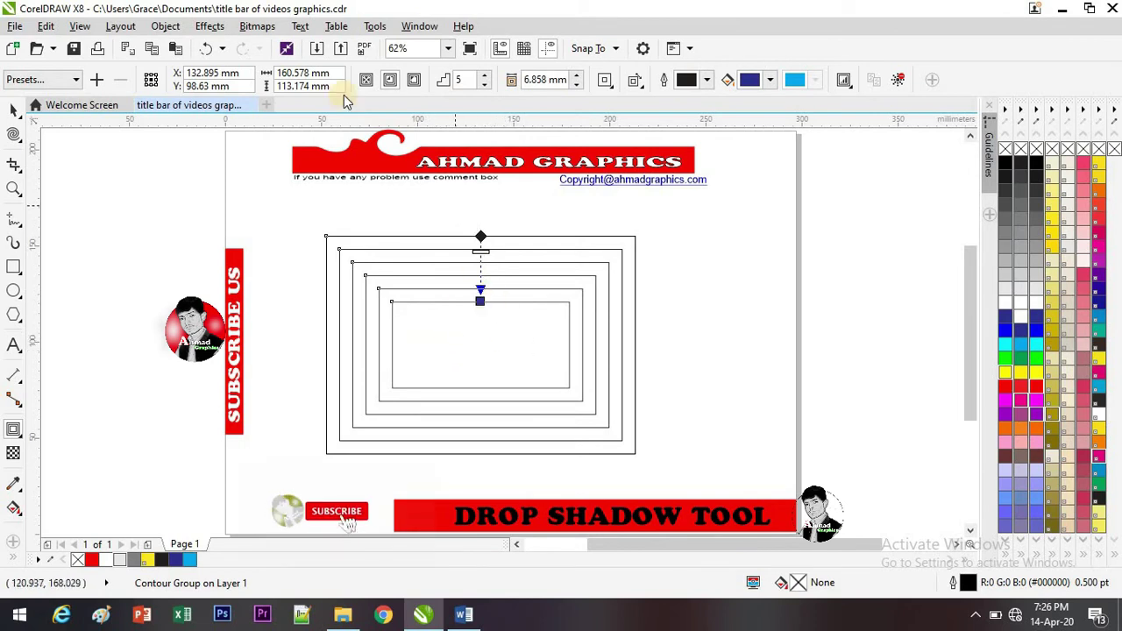
- Set the contour group's horizontal position to 150 mm and undo the move
{"action": "left_click_drag", "start_coordinate": [241, 76], "coordinate": [180, 78]}
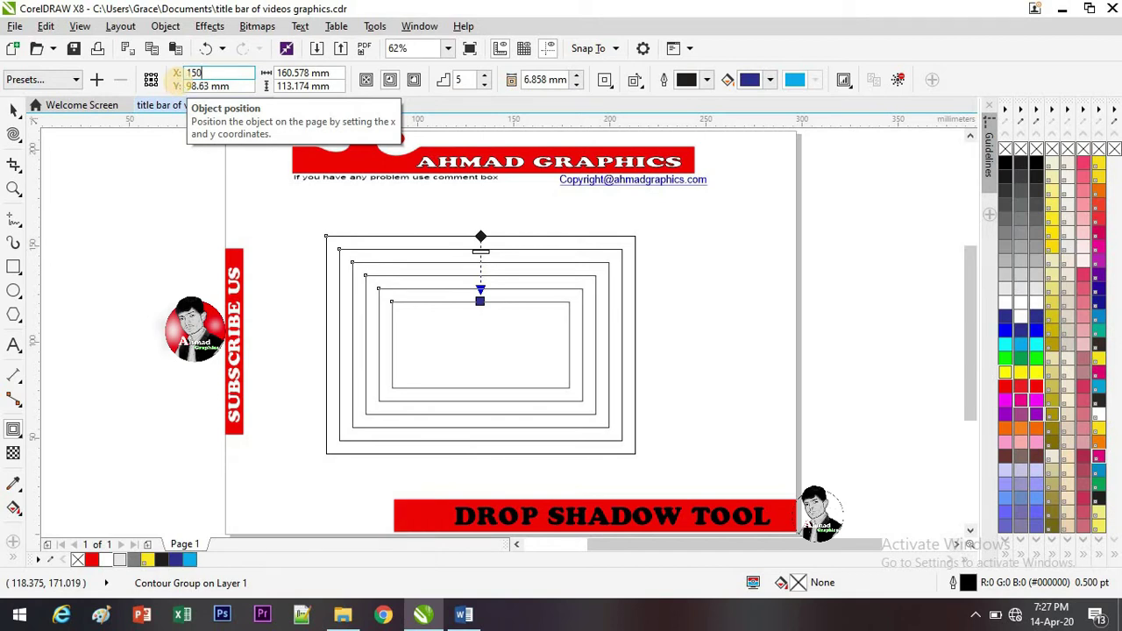
{"action": "key", "text": "Return"}
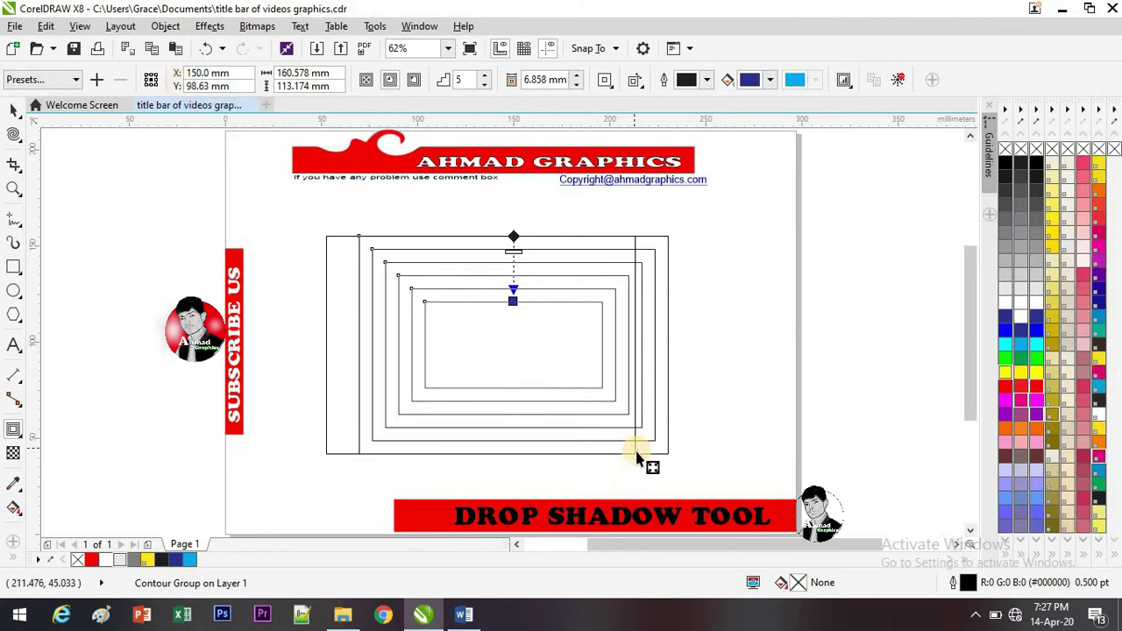
{"action": "key", "text": "ctrl+z"}
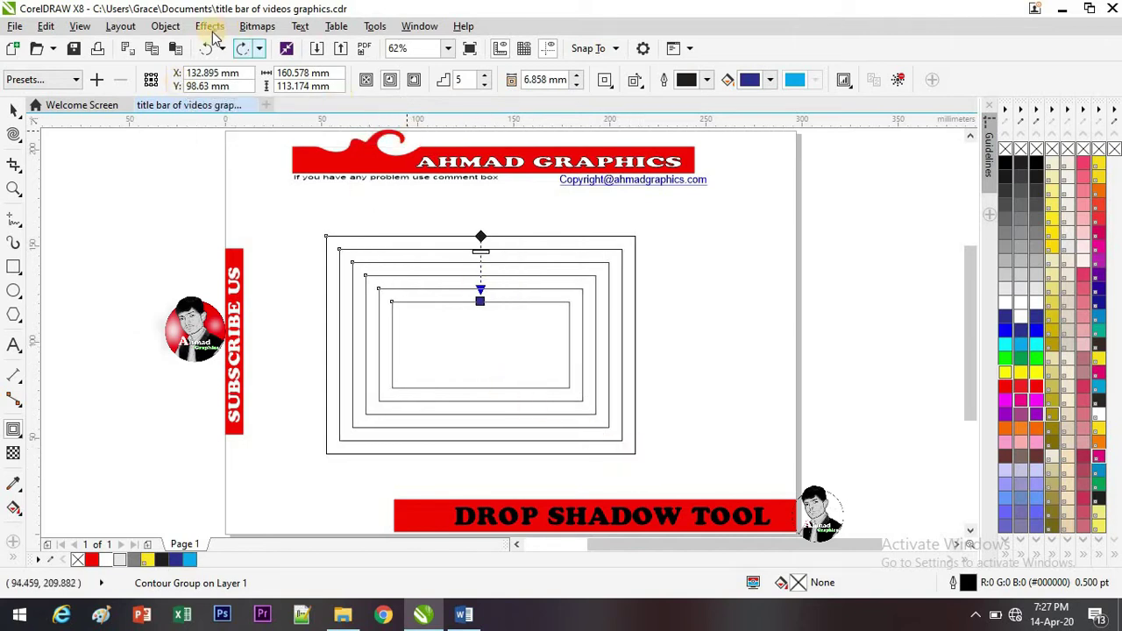
- Set the contour group's width to 180.578 mm and undo the resize
{"action": "left_click", "coordinate": [288, 73]}
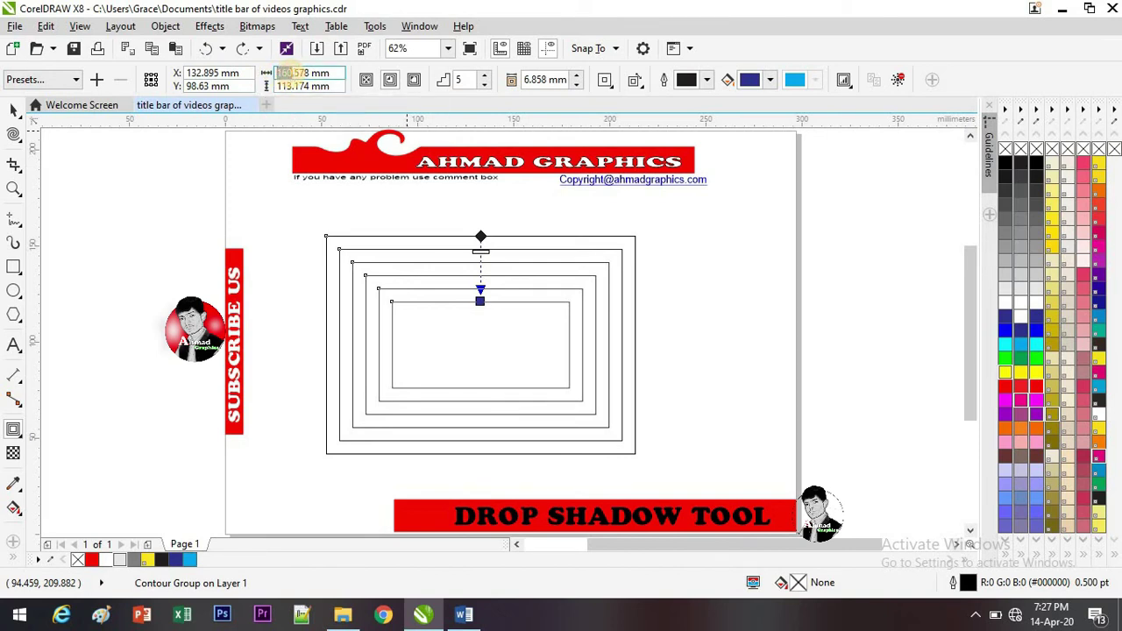
{"action": "key", "text": "BackSpace"}
{"action": "key", "text": "BackSpace"}
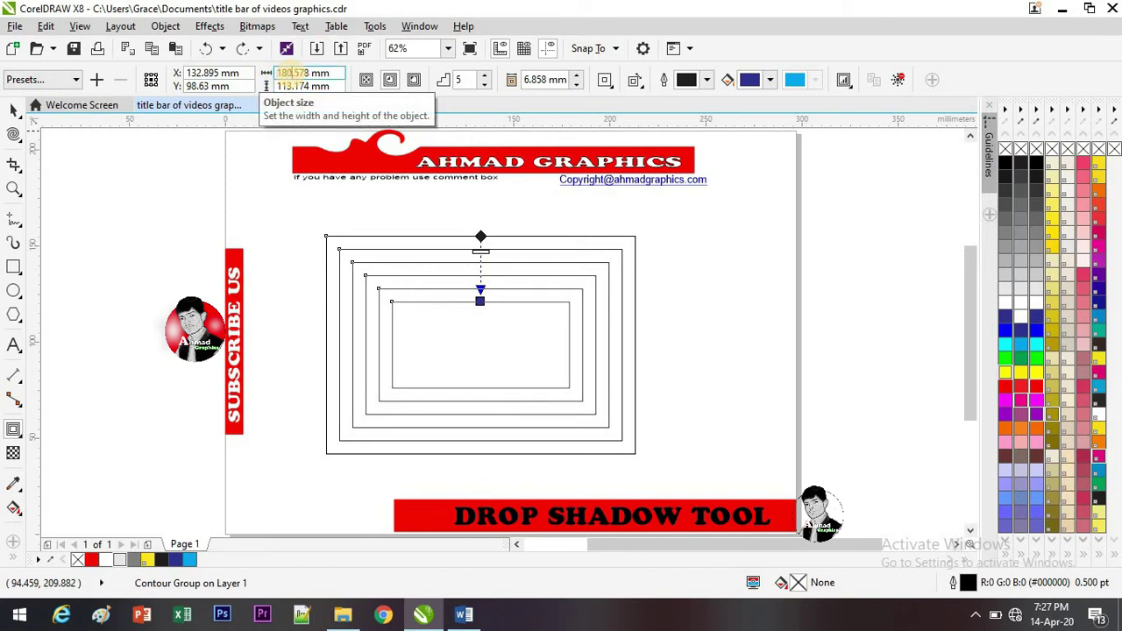
{"action": "key", "text": "Return"}
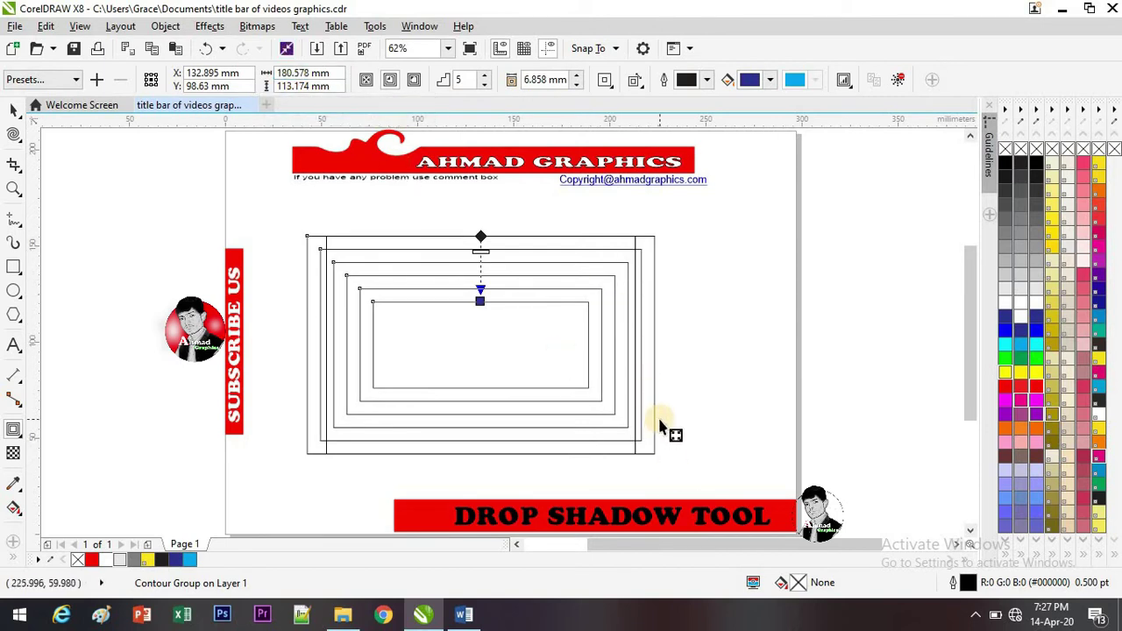
{"action": "key", "text": "ctrl+z"}
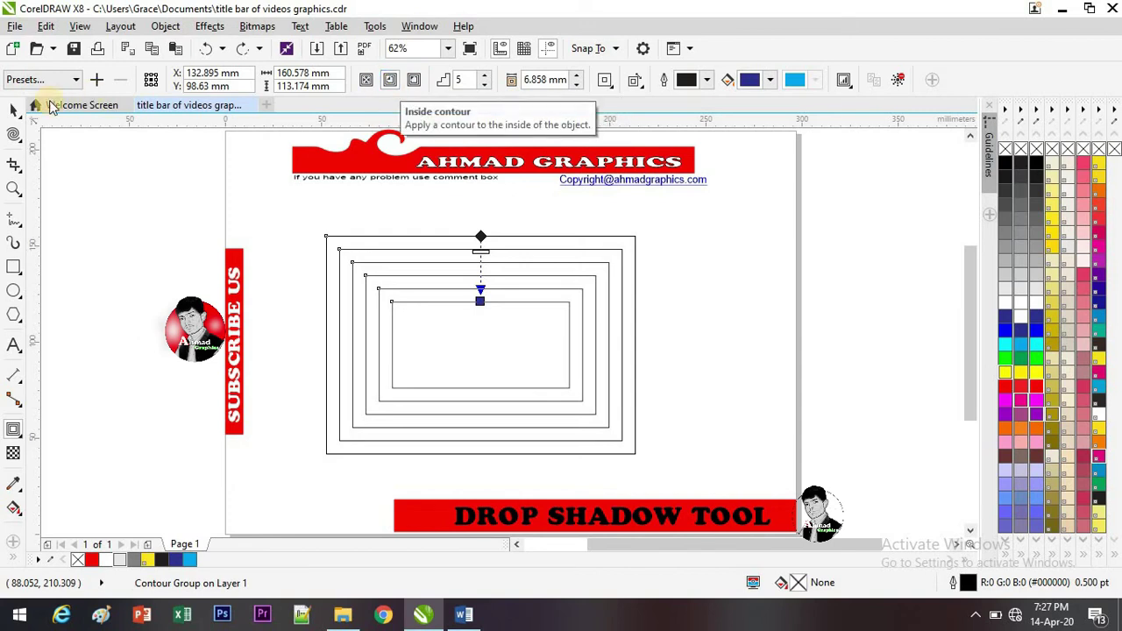
- Try the outside contour direction on the rectangle and switch back to the inside contour
{"action": "left_click", "coordinate": [365, 82]}
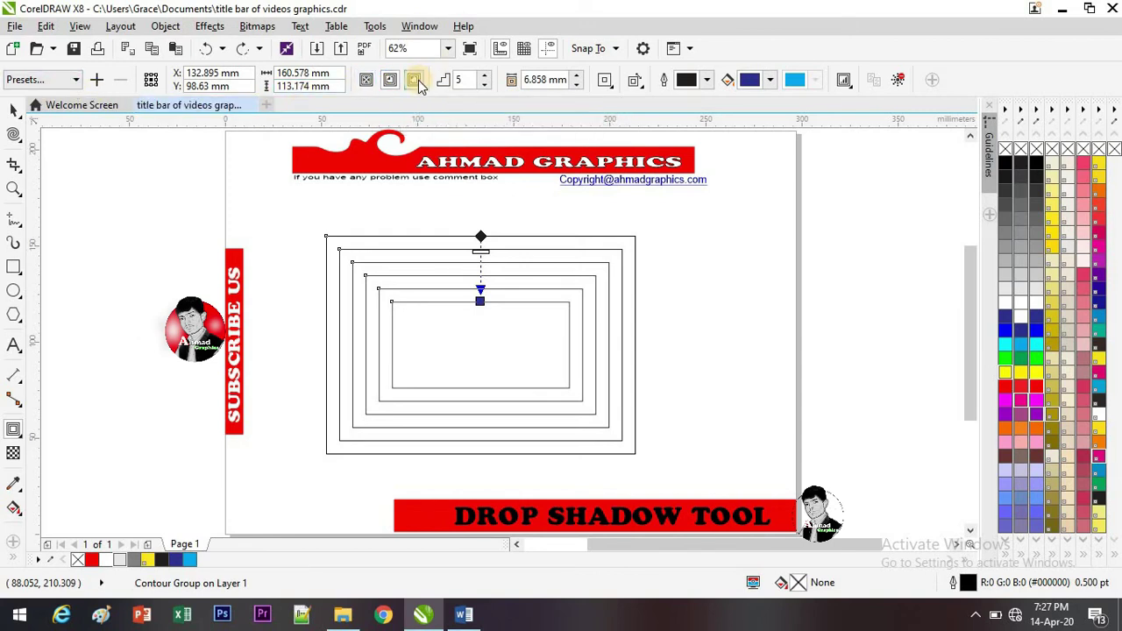
{"action": "left_click", "coordinate": [418, 80]}
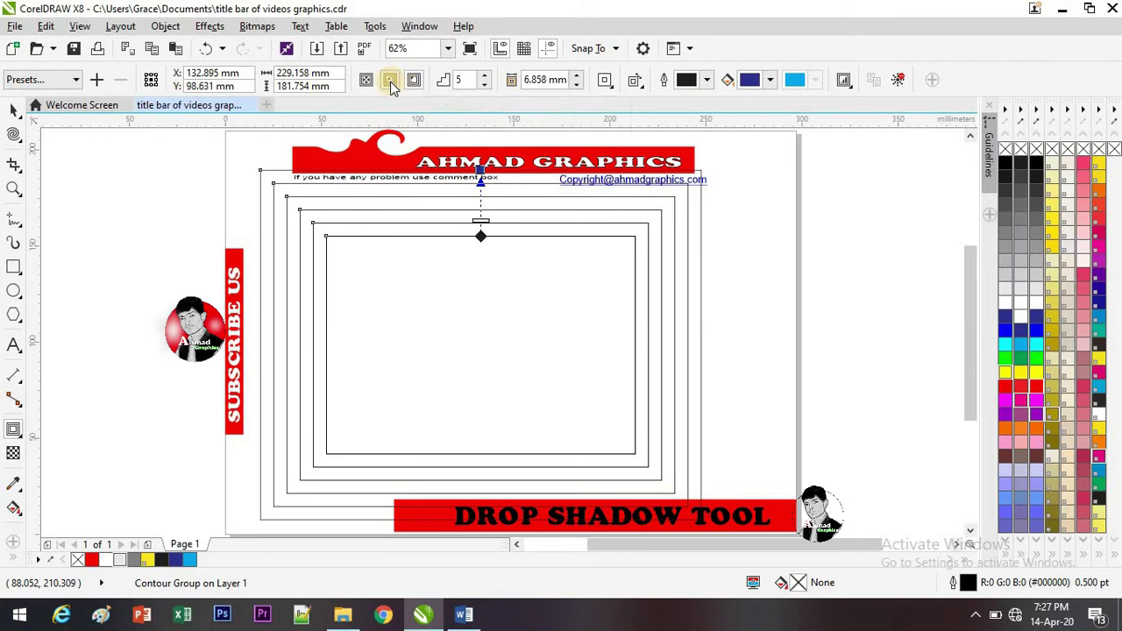
{"action": "left_click", "coordinate": [390, 82]}
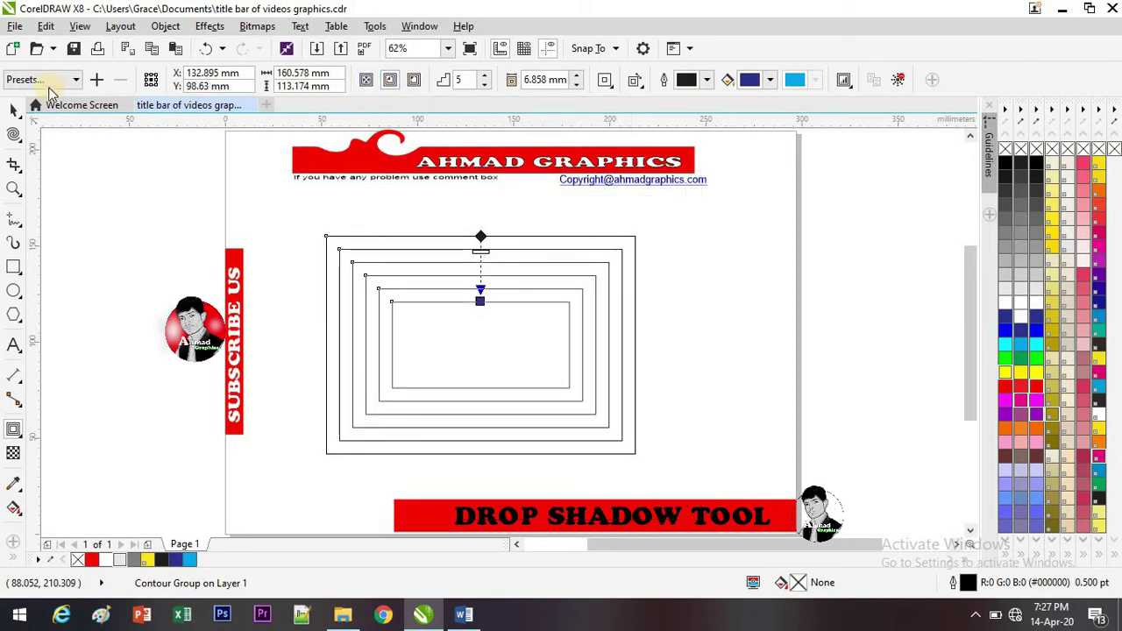
- Change the contour direction to center and increase the contour offset to 8.858 mm
{"action": "left_click", "coordinate": [367, 81]}
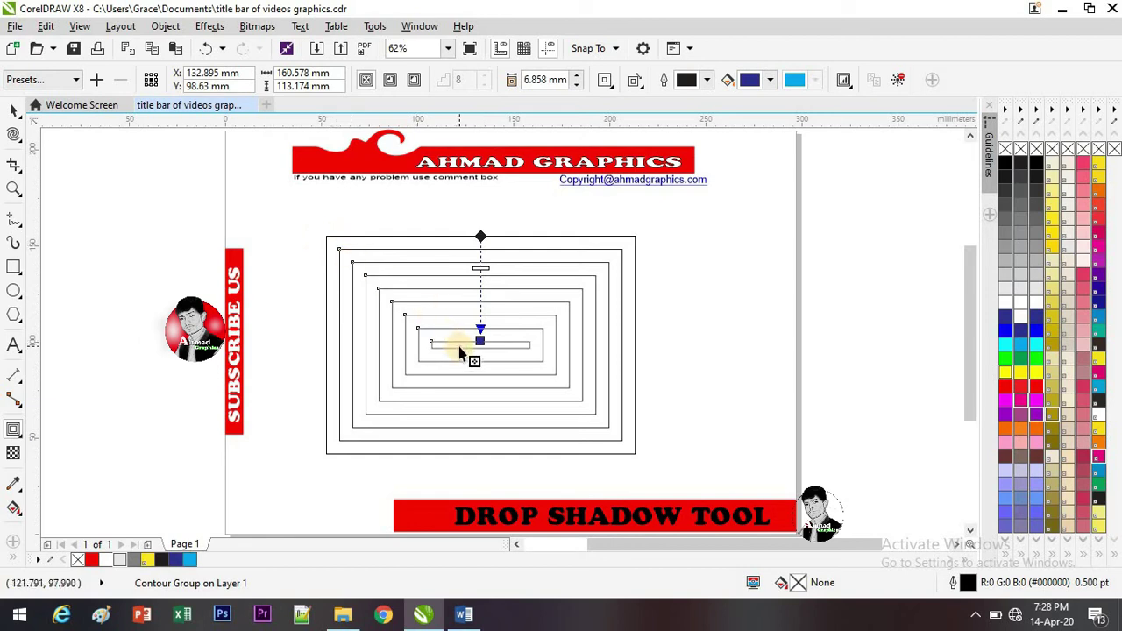
{"action": "left_click", "coordinate": [577, 77]}
{"action": "left_click", "coordinate": [577, 77]}
{"action": "left_click", "coordinate": [576, 77]}
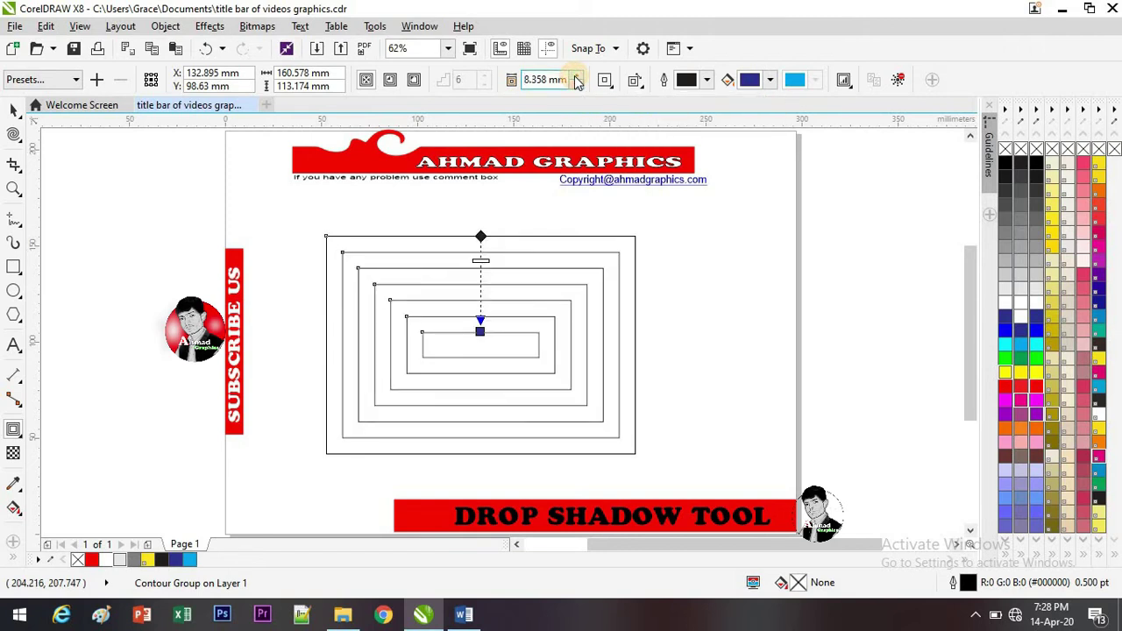
{"action": "left_click", "coordinate": [577, 77]}
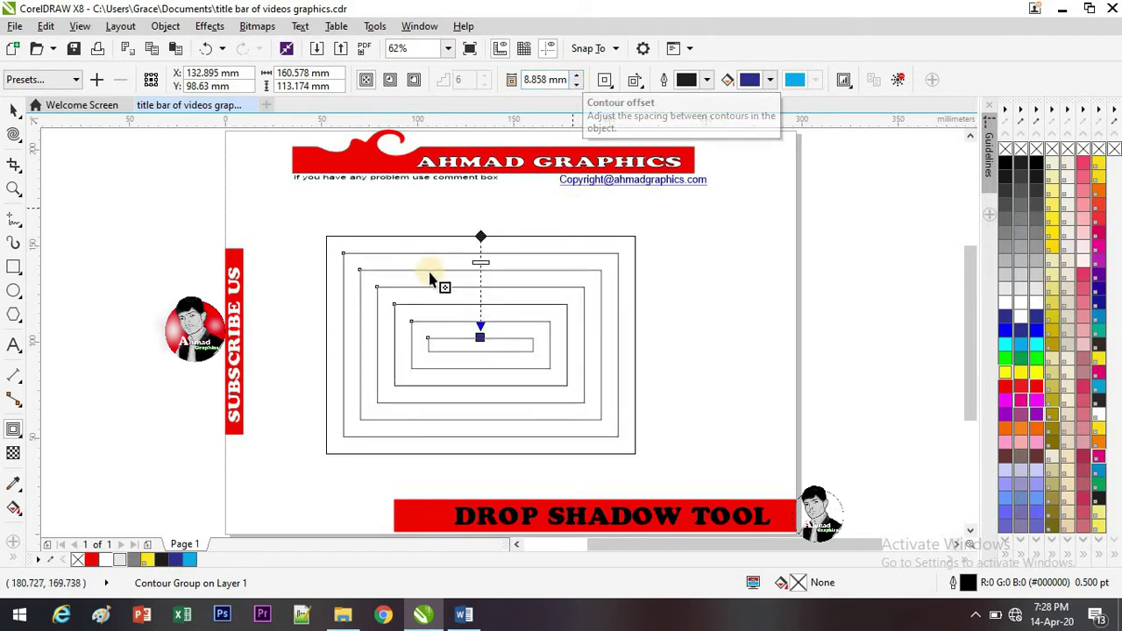
- Increase the contour offset to 10.858 mm
{"action": "left_click", "coordinate": [577, 77]}
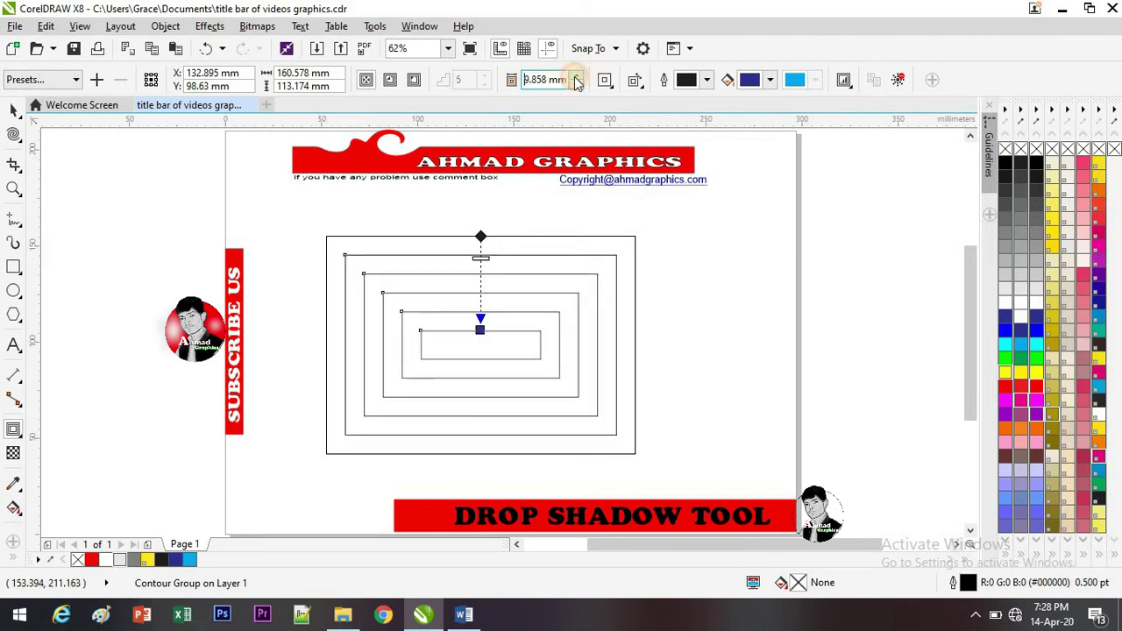
{"action": "left_click", "coordinate": [578, 79]}
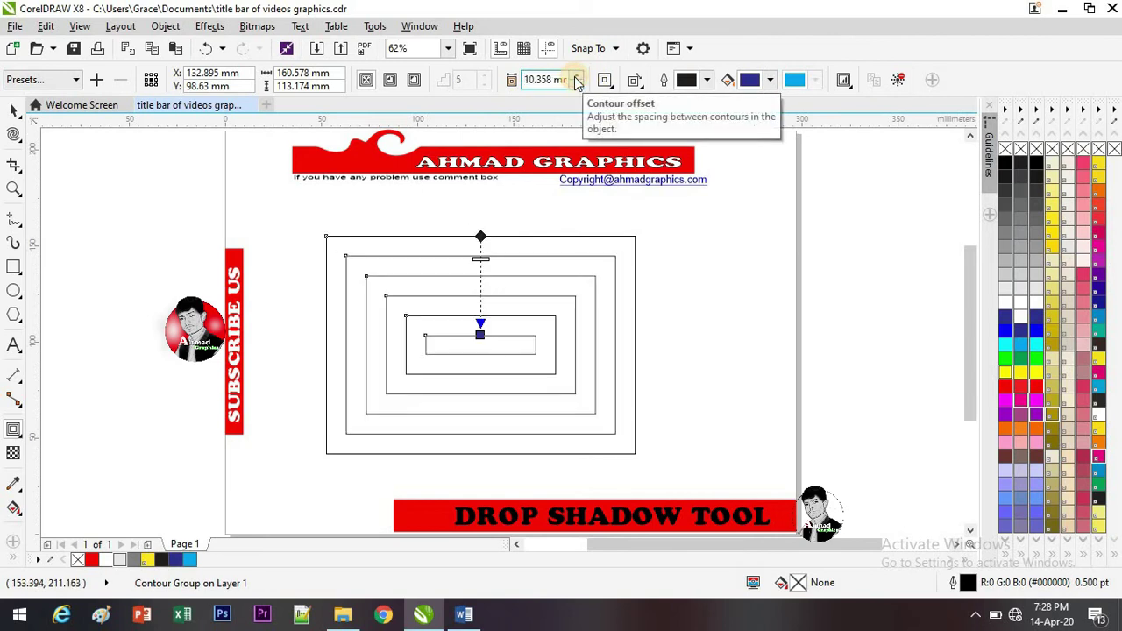
{"action": "left_click", "coordinate": [577, 78]}
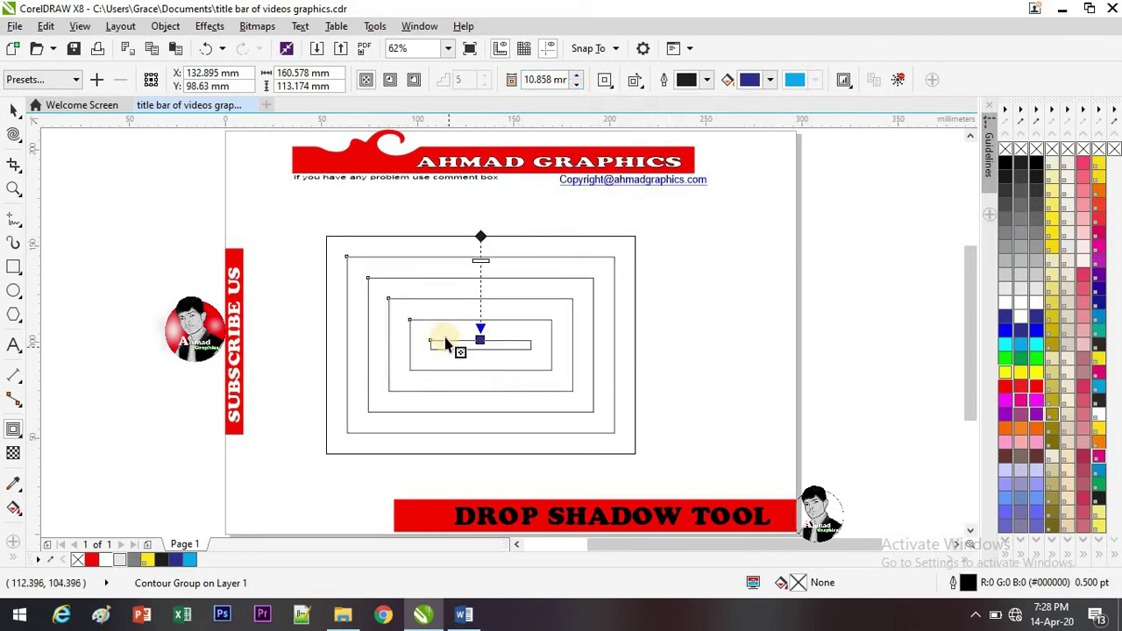
- Reduce the contour offset to 2.358 mm to pack the contours closer together
{"action": "left_click", "coordinate": [577, 85]}
{"action": "left_click", "coordinate": [578, 85]}
{"action": "left_click", "coordinate": [578, 85]}
{"action": "left_click", "coordinate": [578, 85]}
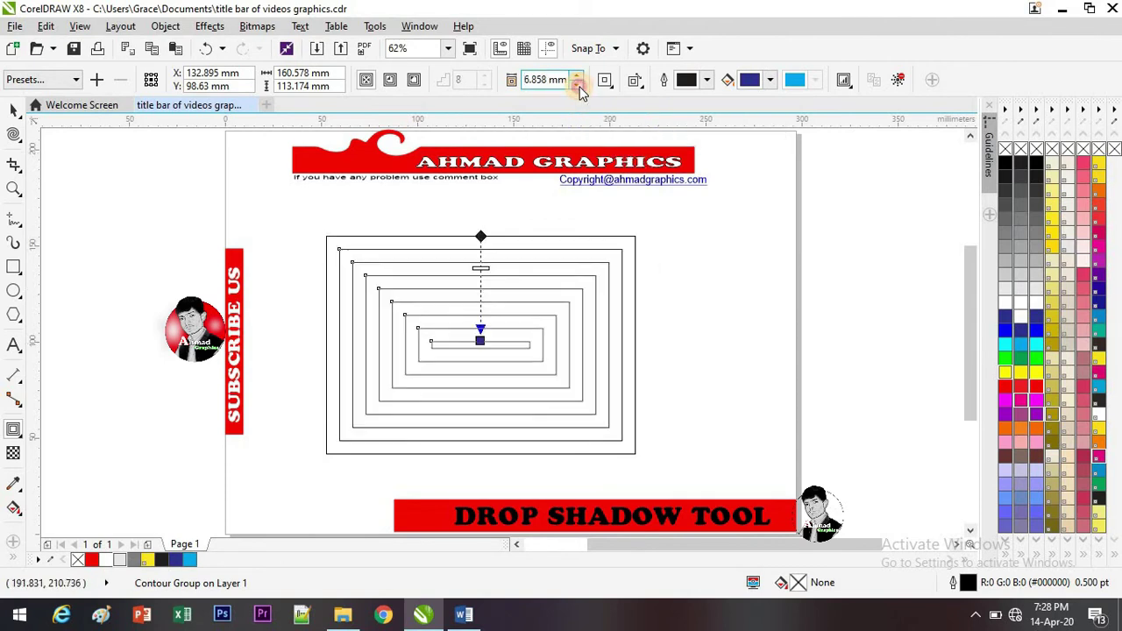
{"action": "left_click", "coordinate": [577, 85]}
{"action": "left_click", "coordinate": [578, 85]}
{"action": "left_click", "coordinate": [578, 85]}
{"action": "left_click", "coordinate": [578, 85]}
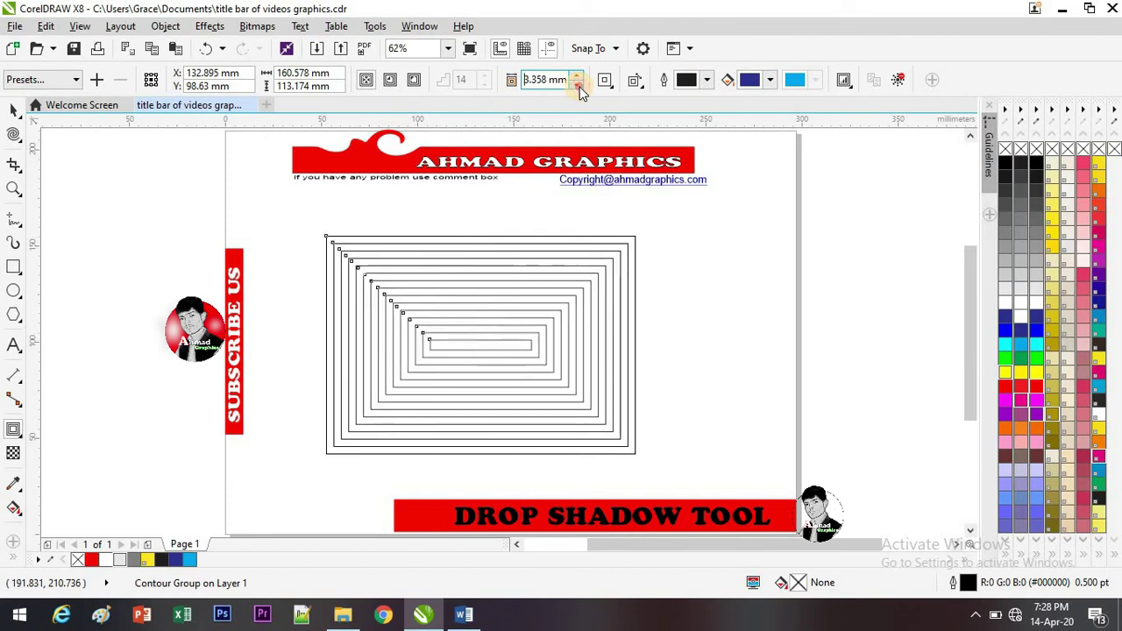
{"action": "left_click", "coordinate": [577, 85]}
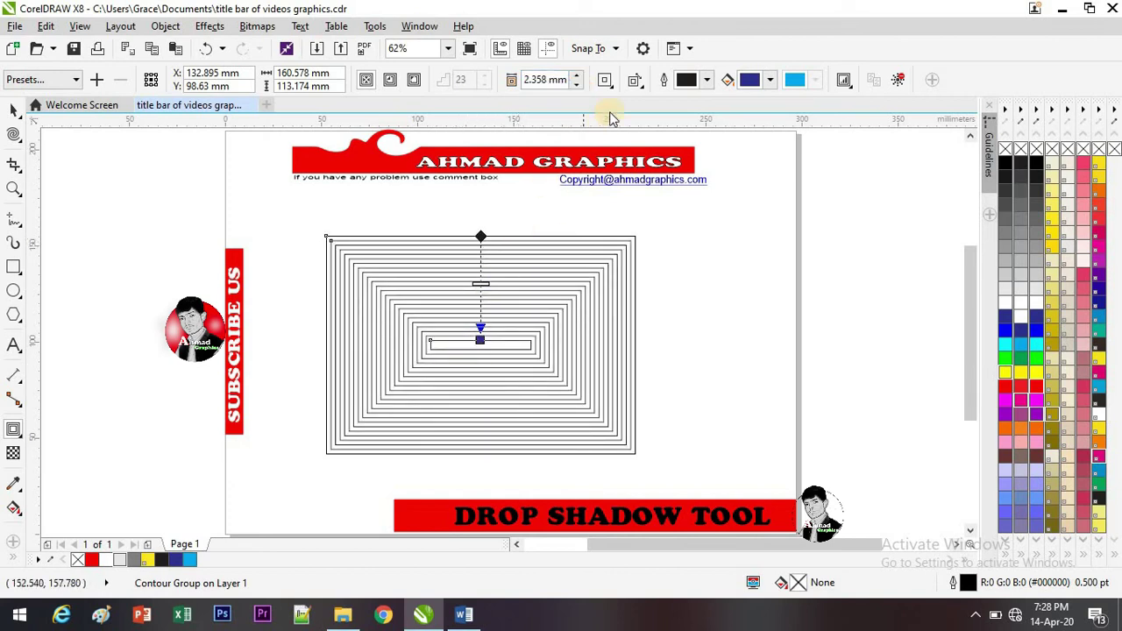
- Raise the contour offset back up to 10.858 mm
{"action": "left_click", "coordinate": [577, 75]}
{"action": "left_click", "coordinate": [577, 75]}
{"action": "left_click", "coordinate": [577, 76]}
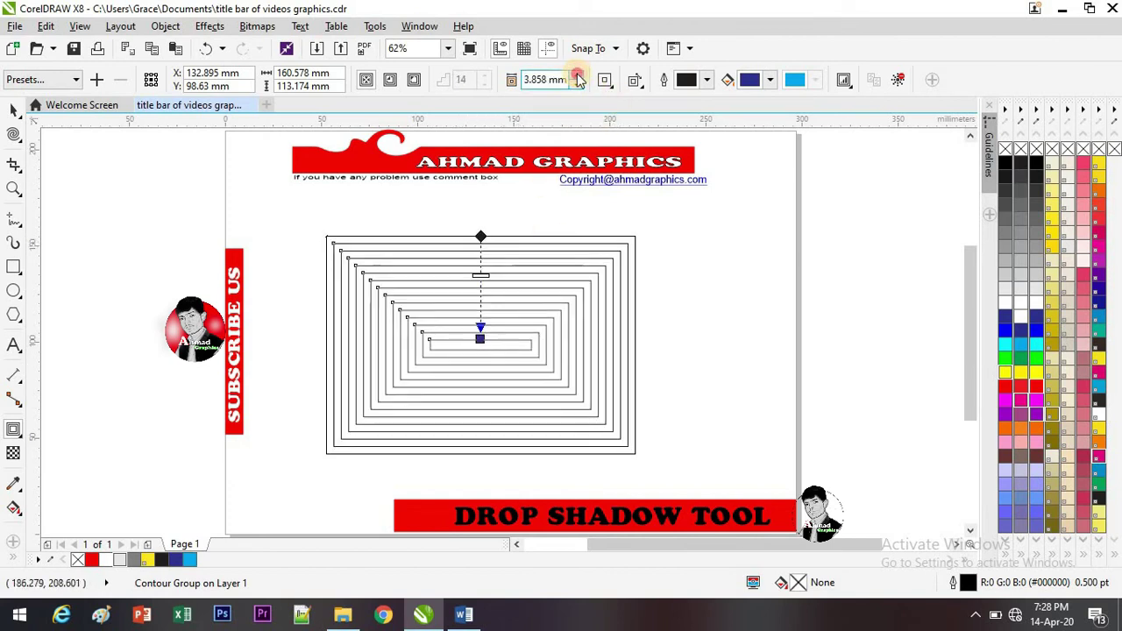
{"action": "left_click", "coordinate": [576, 75]}
{"action": "left_click", "coordinate": [577, 75]}
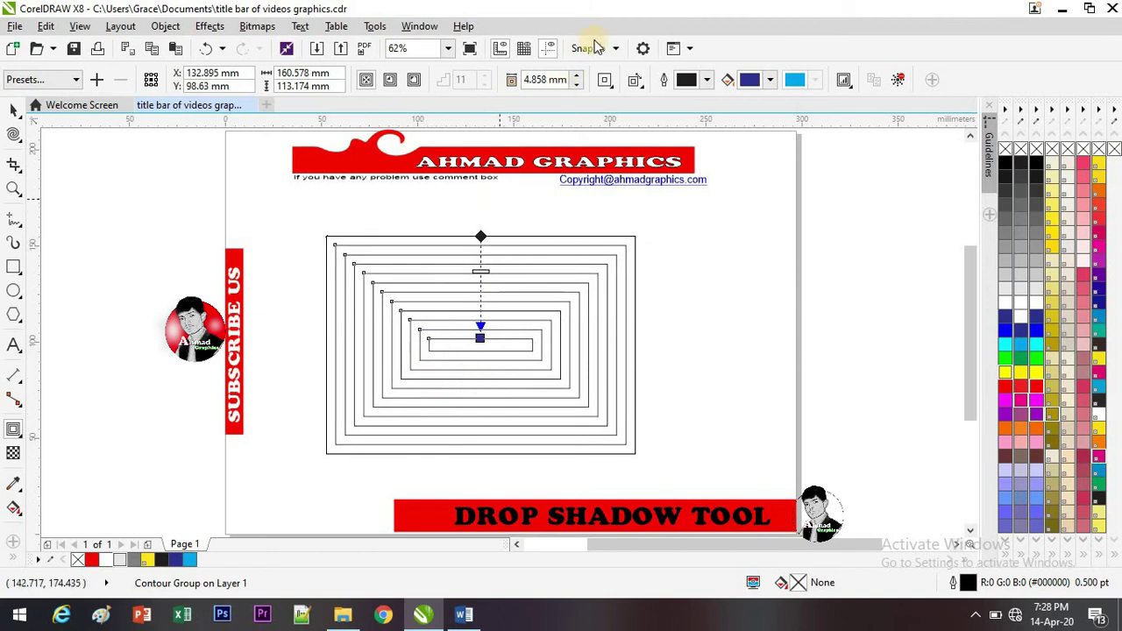
{"action": "left_click", "coordinate": [577, 76]}
{"action": "left_click", "coordinate": [577, 76]}
{"action": "left_click", "coordinate": [577, 76]}
{"action": "left_click", "coordinate": [576, 75]}
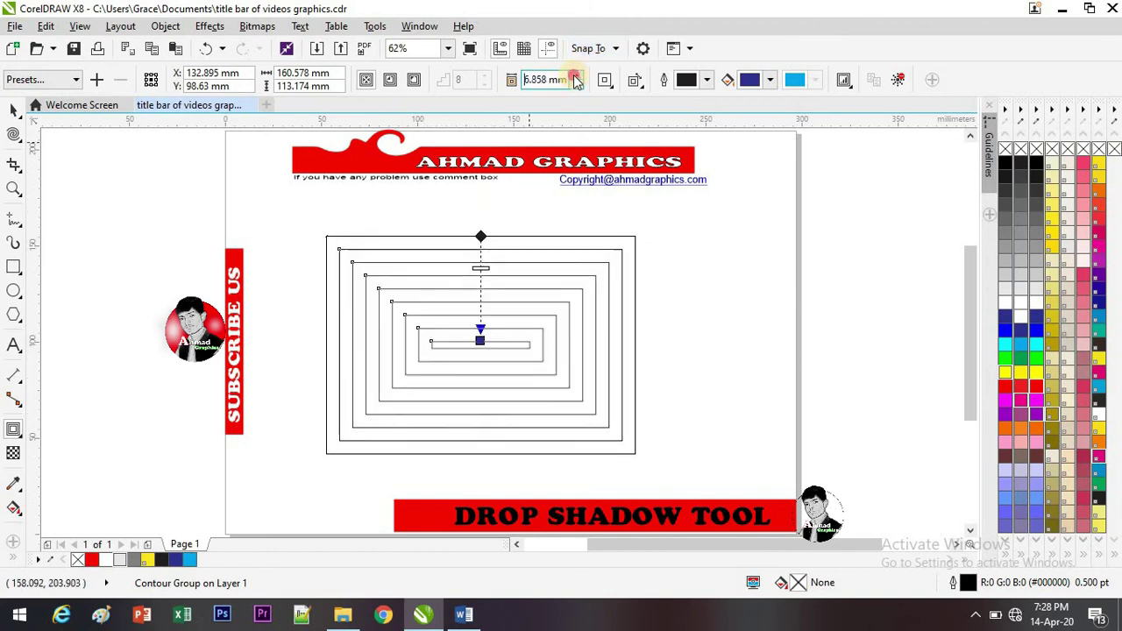
{"action": "left_click", "coordinate": [576, 75]}
{"action": "left_click", "coordinate": [577, 75]}
{"action": "left_click", "coordinate": [577, 75]}
{"action": "left_click", "coordinate": [576, 76]}
{"action": "left_click", "coordinate": [577, 75]}
{"action": "left_click", "coordinate": [577, 76]}
{"action": "left_click", "coordinate": [576, 76]}
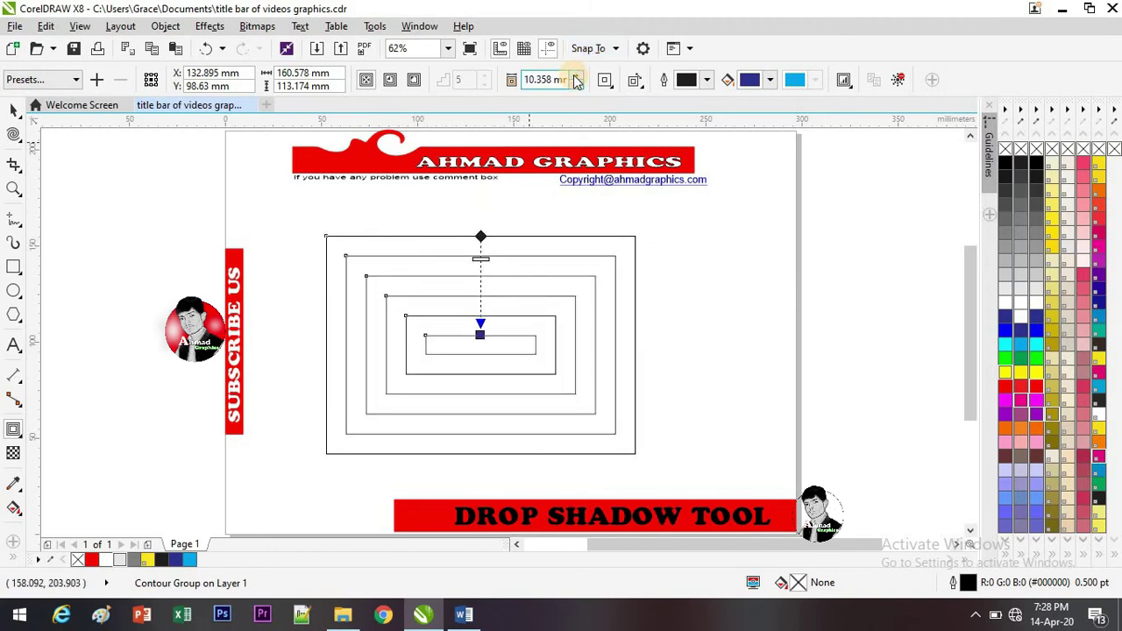
{"action": "left_click", "coordinate": [576, 76]}
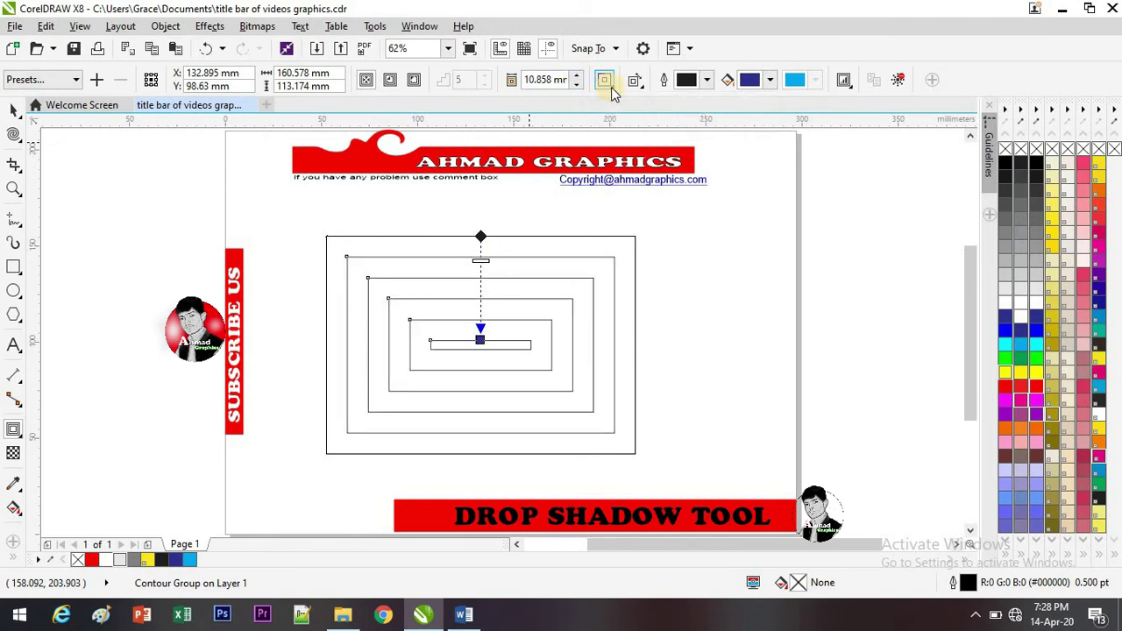
- Try the round corners option on the contour, then try adjusting it from the rectangle's upper-left corner and undo that adjustment
{"action": "left_click", "coordinate": [605, 81]}
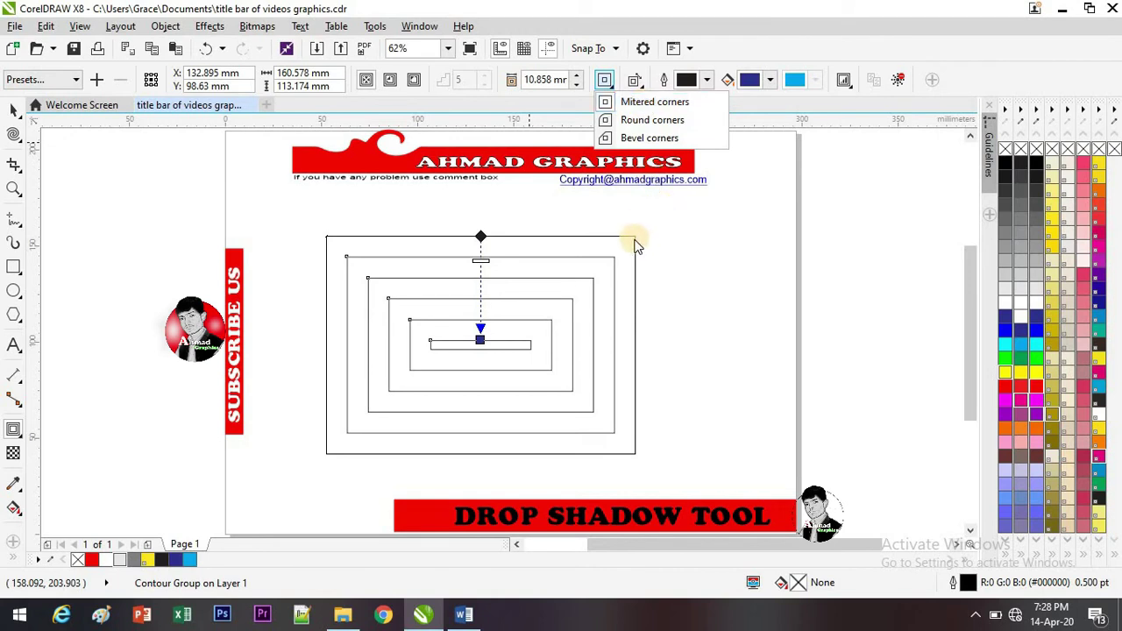
{"action": "left_click", "coordinate": [652, 121]}
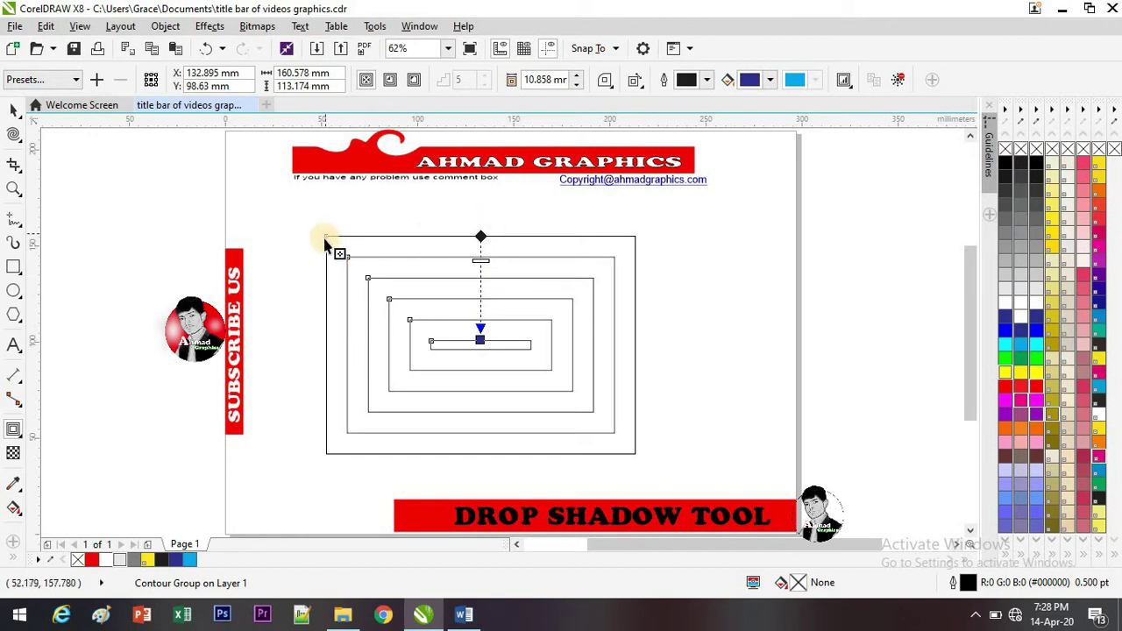
{"action": "left_click_drag", "start_coordinate": [333, 242], "coordinate": [358, 260]}
{"action": "key", "text": "ctrl+z"}
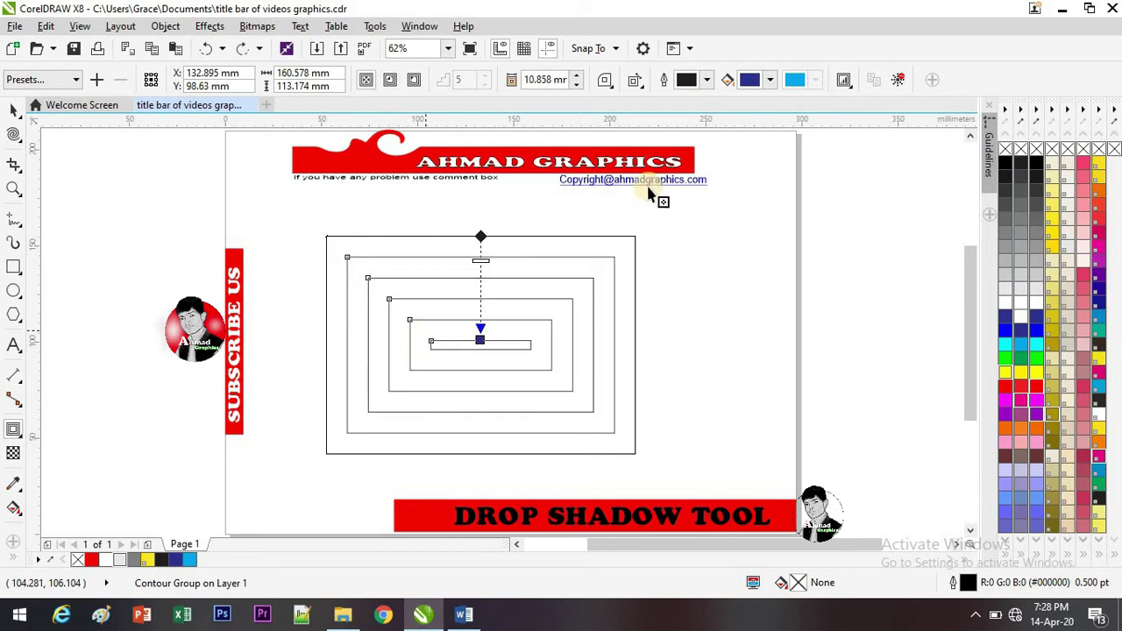
- Set the contour corners to bevel, then try tightening the contour spacing to 0.861 mm and undo the spacing change
{"action": "left_click", "coordinate": [611, 88]}
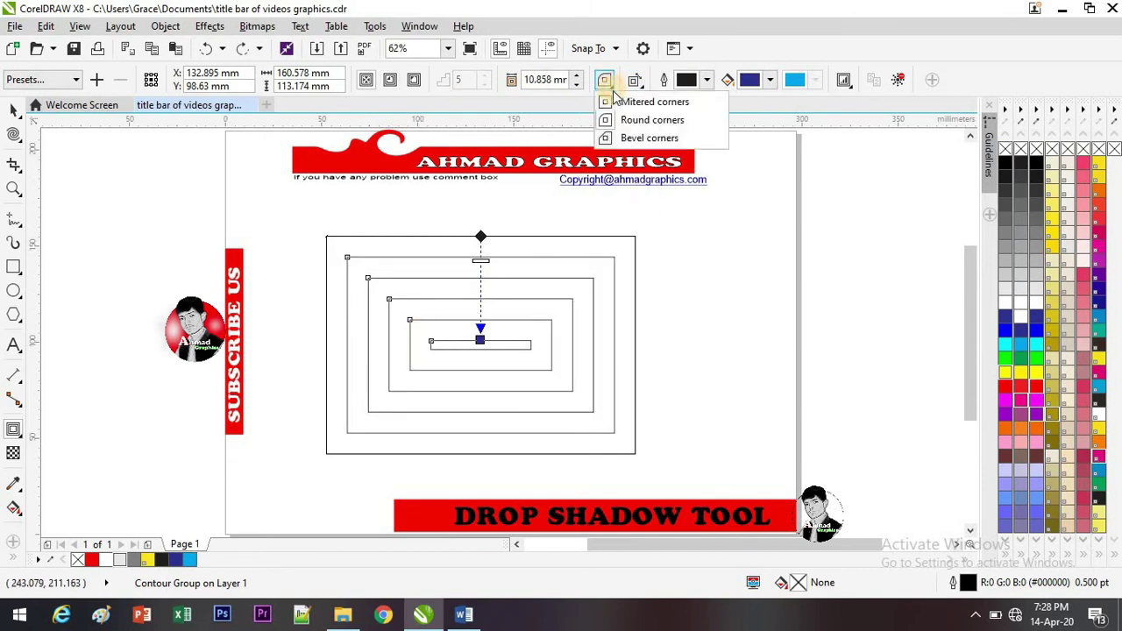
{"action": "left_click", "coordinate": [618, 143]}
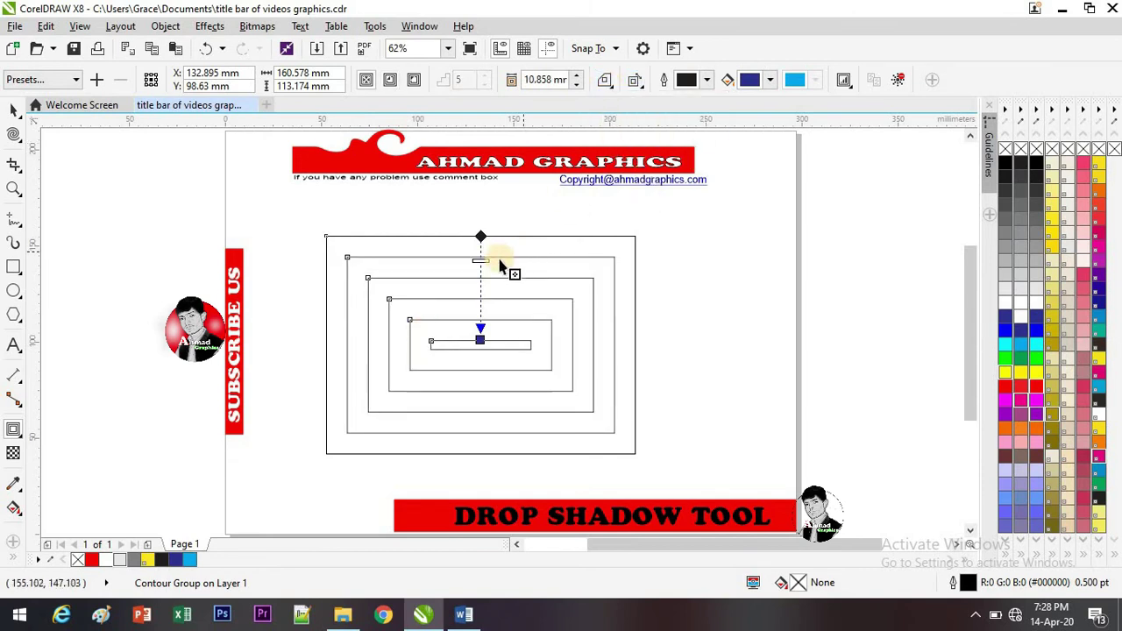
{"action": "left_click_drag", "start_coordinate": [483, 261], "coordinate": [500, 305]}
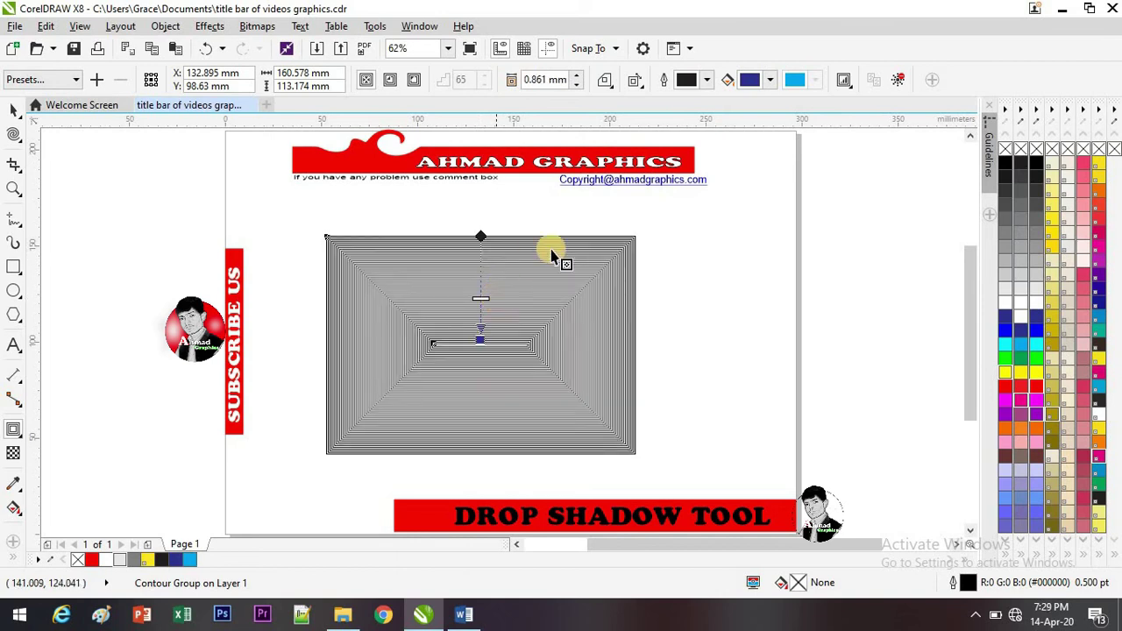
{"action": "key", "text": "ctrl+z"}
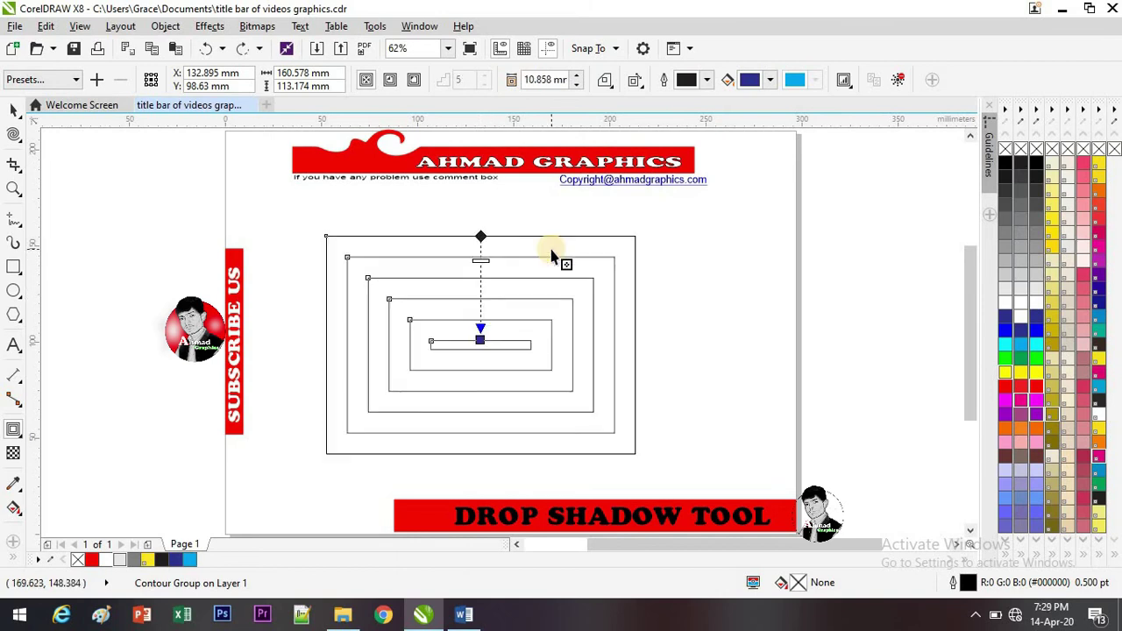
- Set the contour outline color to C5 M100 Y57 K0 and the contour fill color to C100 M97 Y11 K27
{"action": "left_click", "coordinate": [705, 80]}
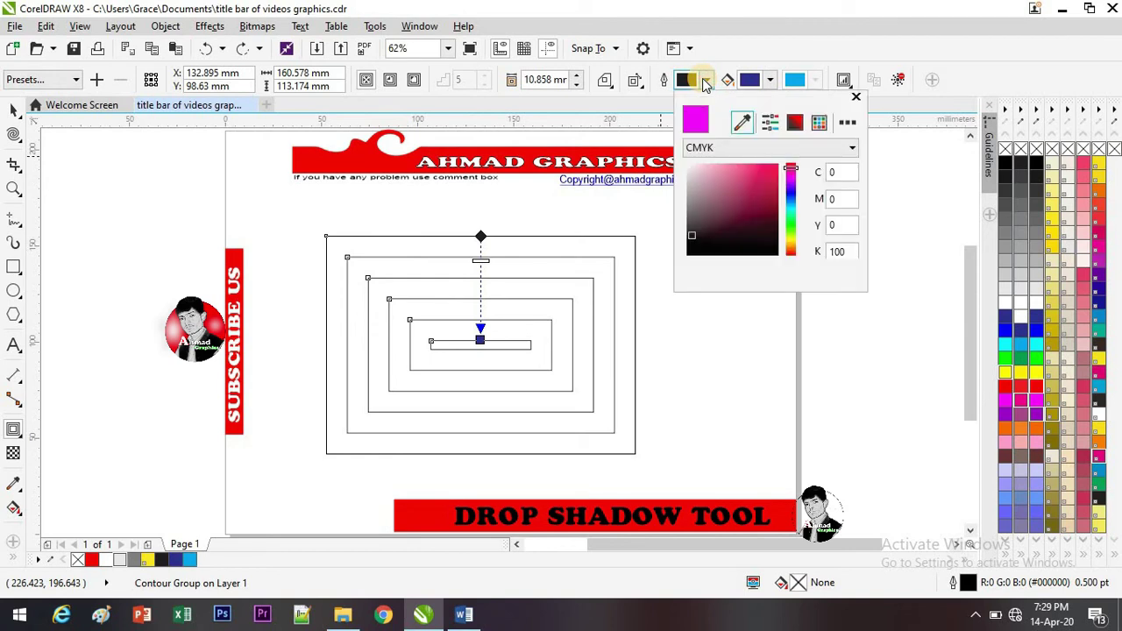
{"action": "left_click", "coordinate": [770, 174]}
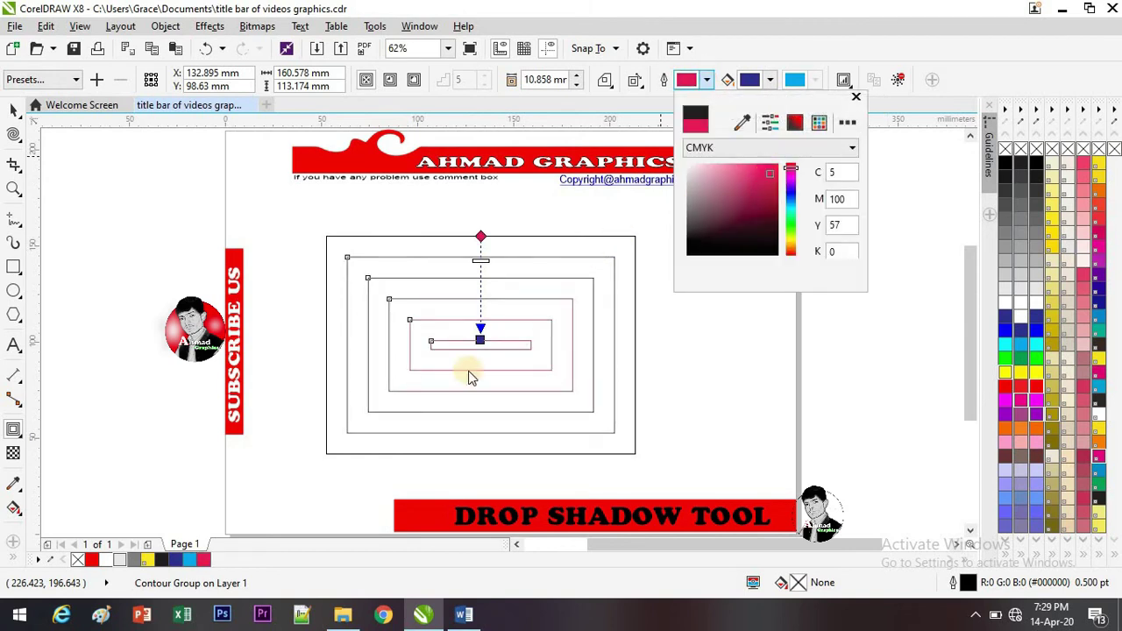
{"action": "left_click", "coordinate": [769, 82]}
{"action": "left_click", "coordinate": [771, 82]}
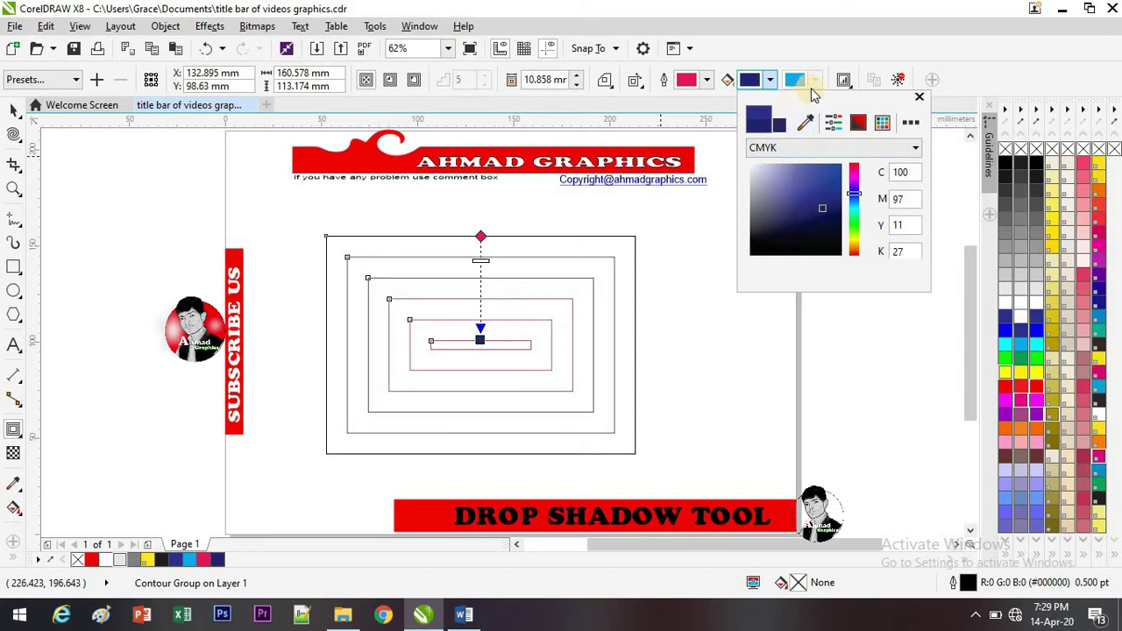
{"action": "left_click", "coordinate": [812, 91]}
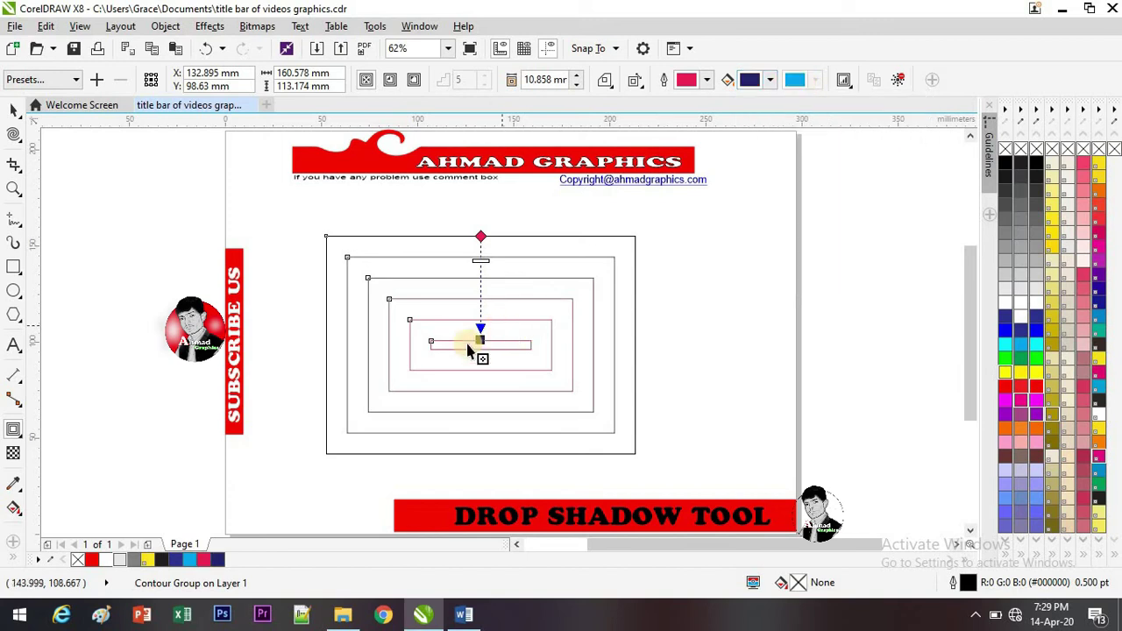
- Extend the contour to the rectangle's center with an 11.317 mm offset, then try a 0.593 mm offset and undo it
{"action": "left_click_drag", "start_coordinate": [482, 340], "coordinate": [503, 405]}
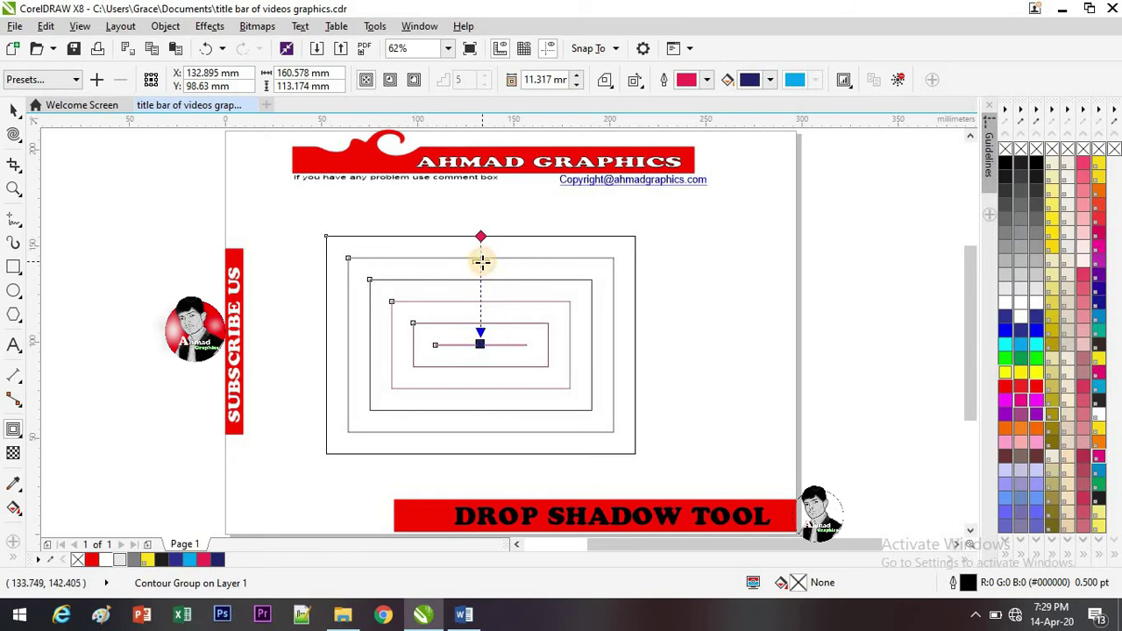
{"action": "left_click_drag", "start_coordinate": [481, 262], "coordinate": [509, 320]}
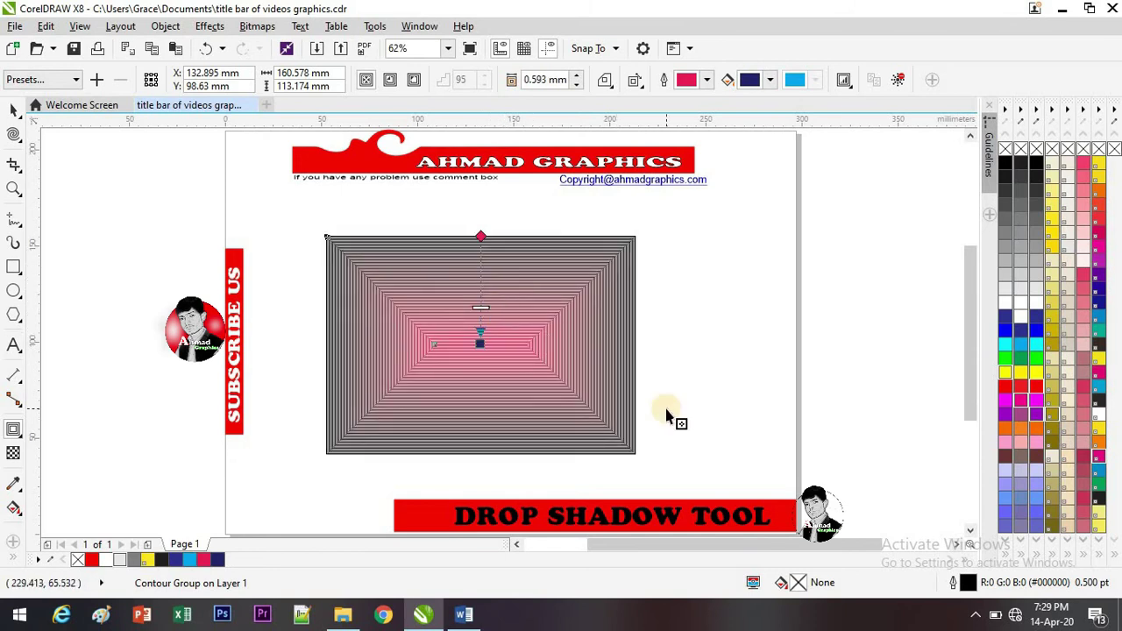
{"action": "key", "text": "ctrl+z"}
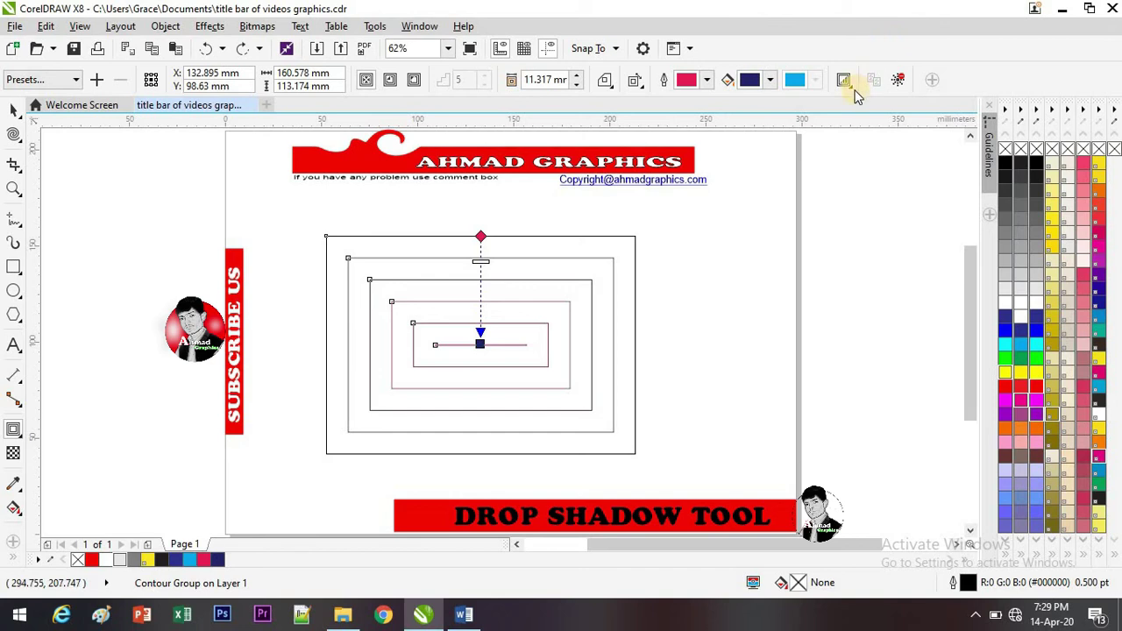
- Try to raise the linked object and color acceleration of the contour to the maximum
{"action": "left_click", "coordinate": [846, 83]}
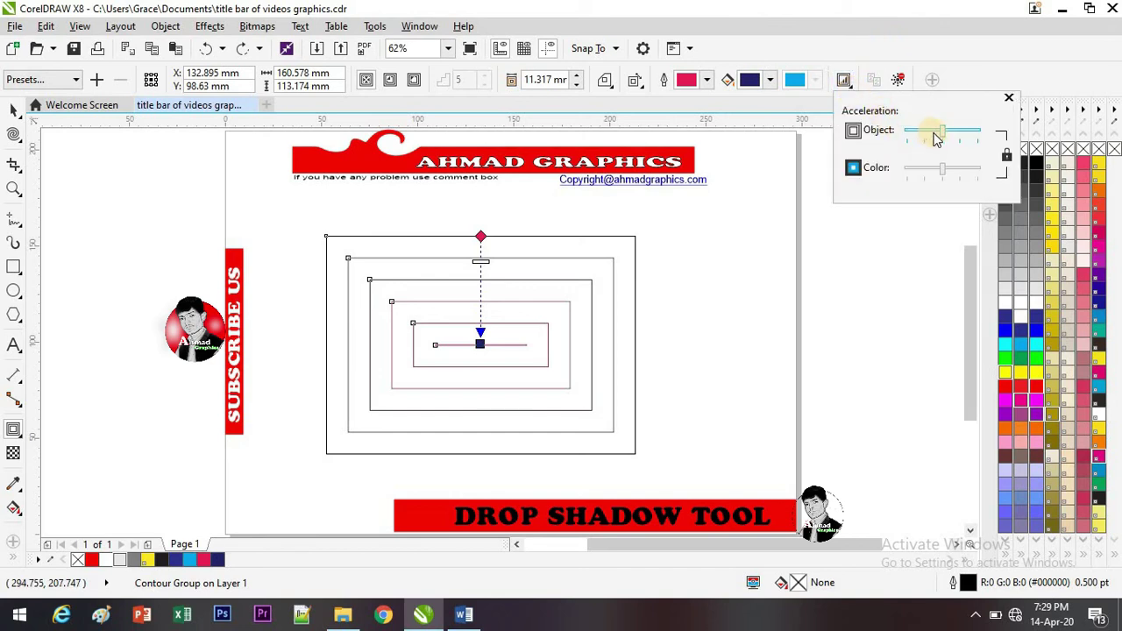
{"action": "left_click_drag", "start_coordinate": [942, 139], "coordinate": [974, 138]}
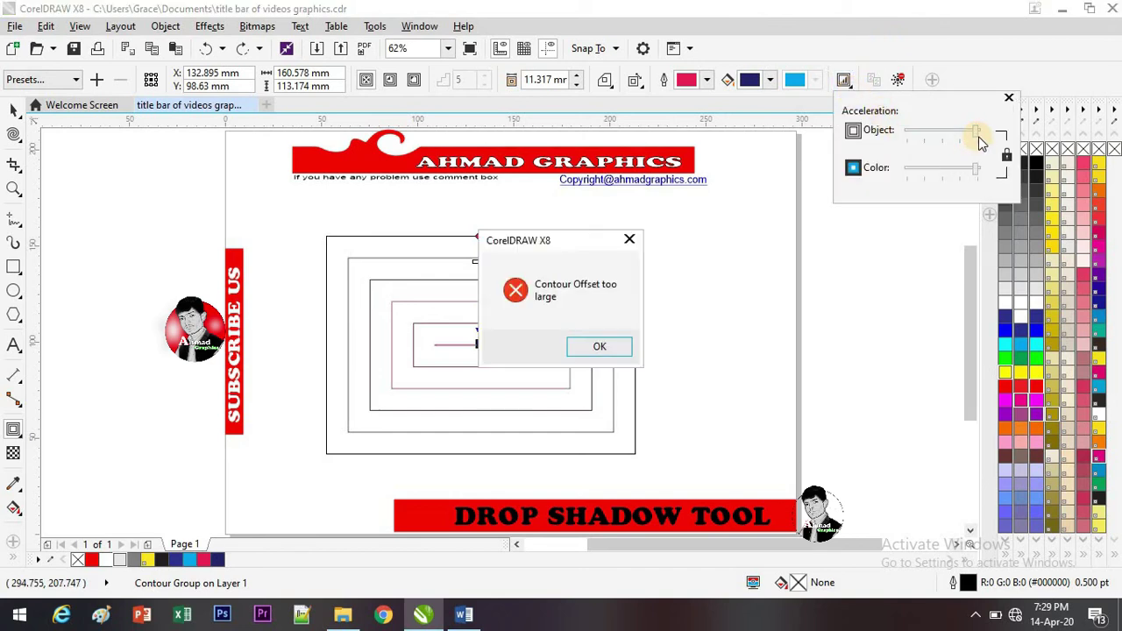
{"action": "left_click", "coordinate": [629, 242]}
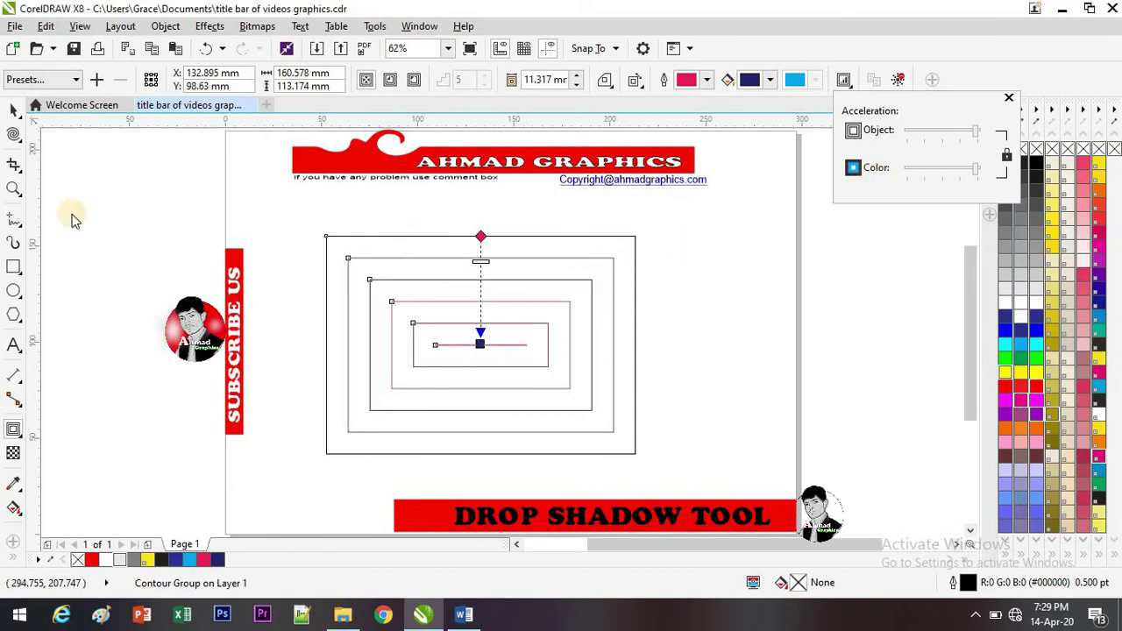
- Reactivate the Contour tool on the contour group and lower its linked object and color acceleration slightly below the middle
{"action": "left_click", "coordinate": [13, 113]}
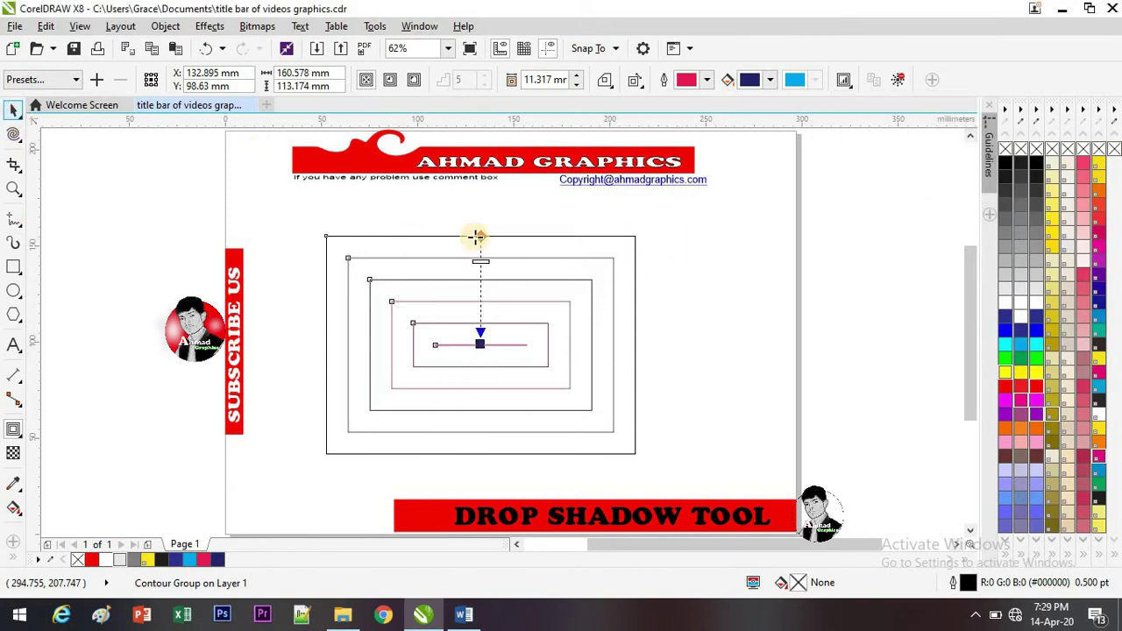
{"action": "left_click", "coordinate": [9, 111]}
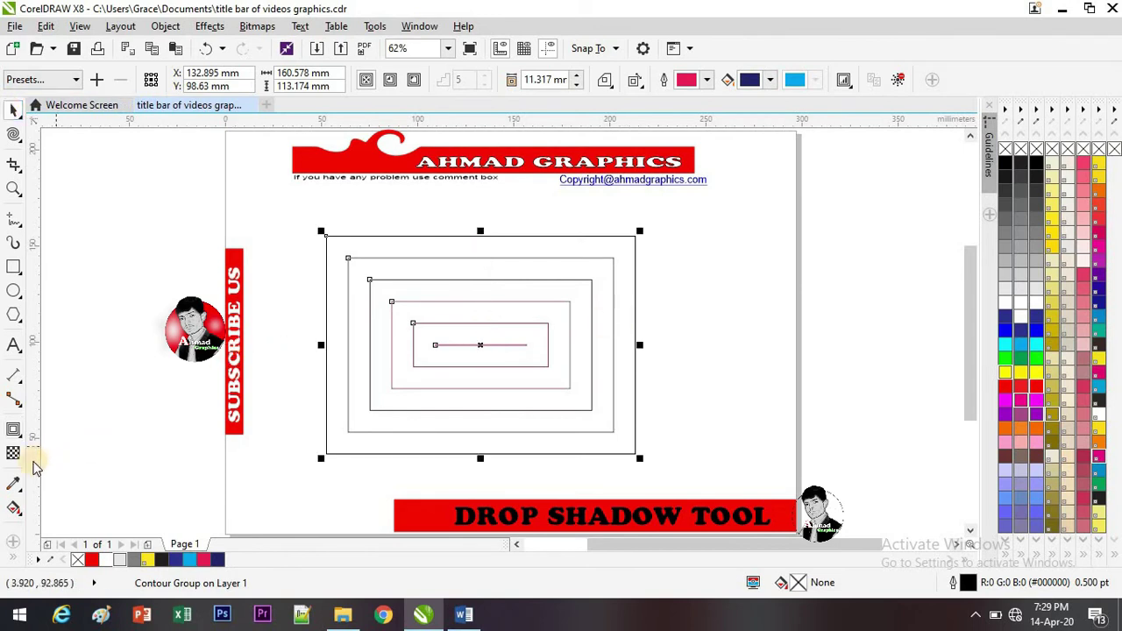
{"action": "left_click", "coordinate": [19, 438]}
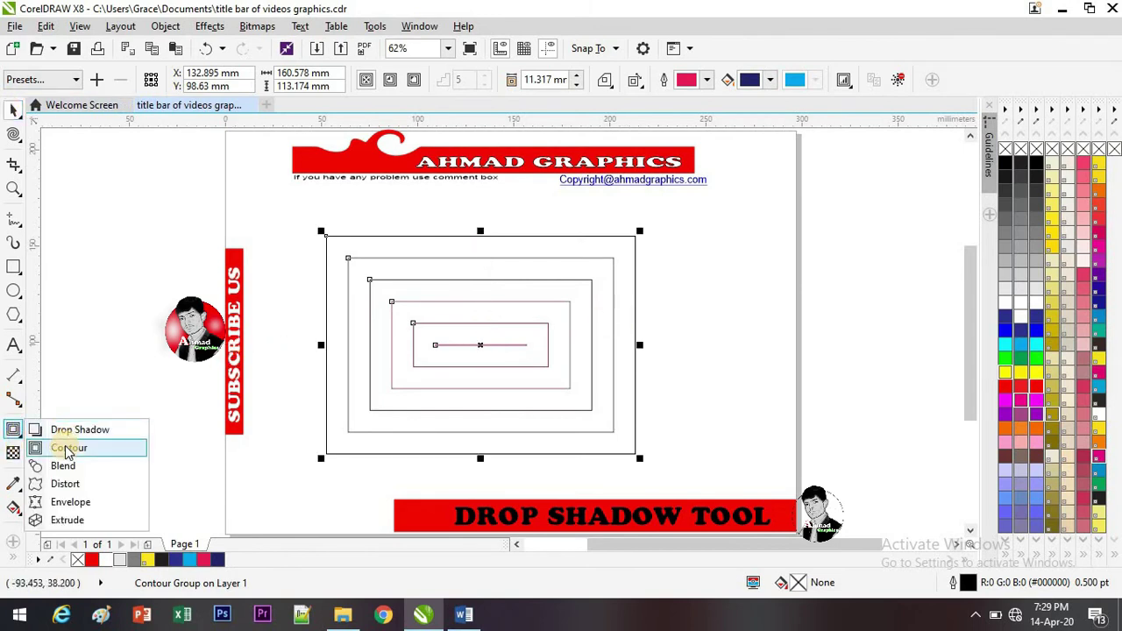
{"action": "left_click", "coordinate": [69, 449]}
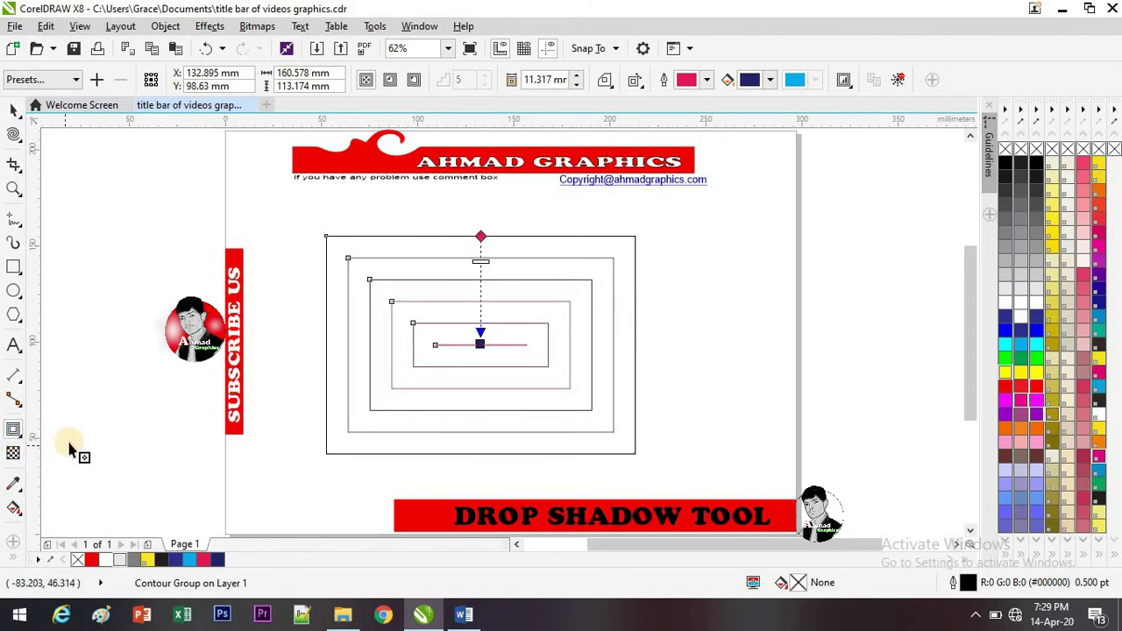
{"action": "left_click", "coordinate": [844, 81]}
{"action": "mouse_move", "coordinate": [942, 138]}
{"action": "left_mouse_down"}
{"action": "mouse_move", "coordinate": [965, 139]}
{"action": "mouse_move", "coordinate": [931, 132]}
{"action": "mouse_move", "coordinate": [905, 145]}
{"action": "mouse_move", "coordinate": [932, 138]}
{"action": "left_mouse_up"}
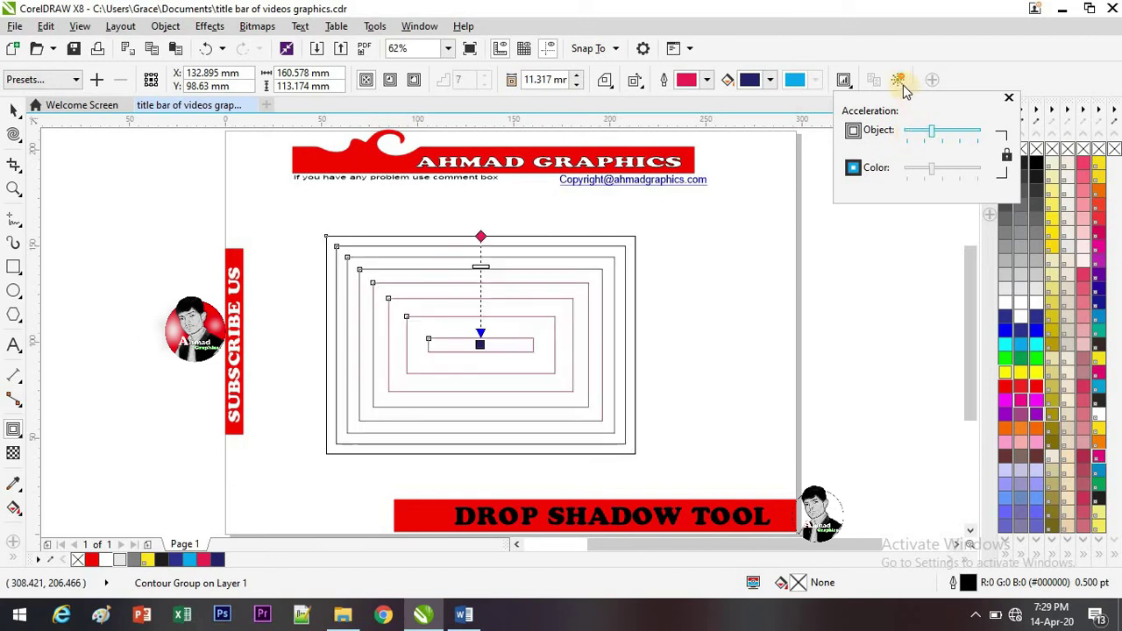
- Fill the contoured rectangle with yellow (#FFFF00), then change its fill to green (#00FF00)
{"action": "left_click", "coordinate": [1033, 375]}
{"action": "left_click", "coordinate": [1033, 376]}
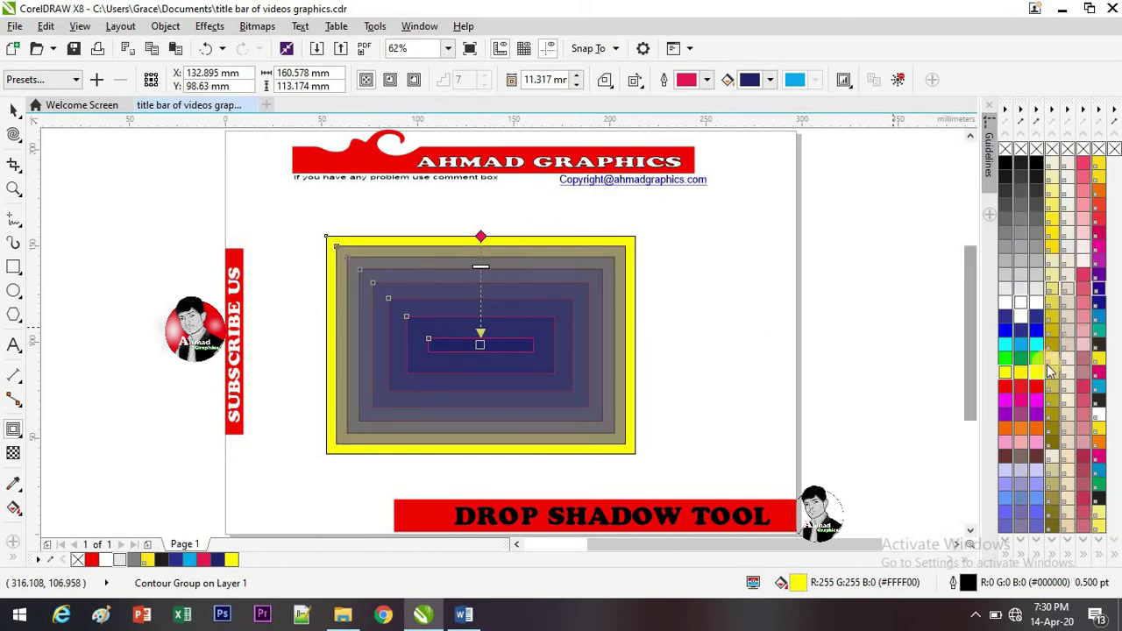
{"action": "left_click_drag", "start_coordinate": [1036, 364], "coordinate": [483, 346]}
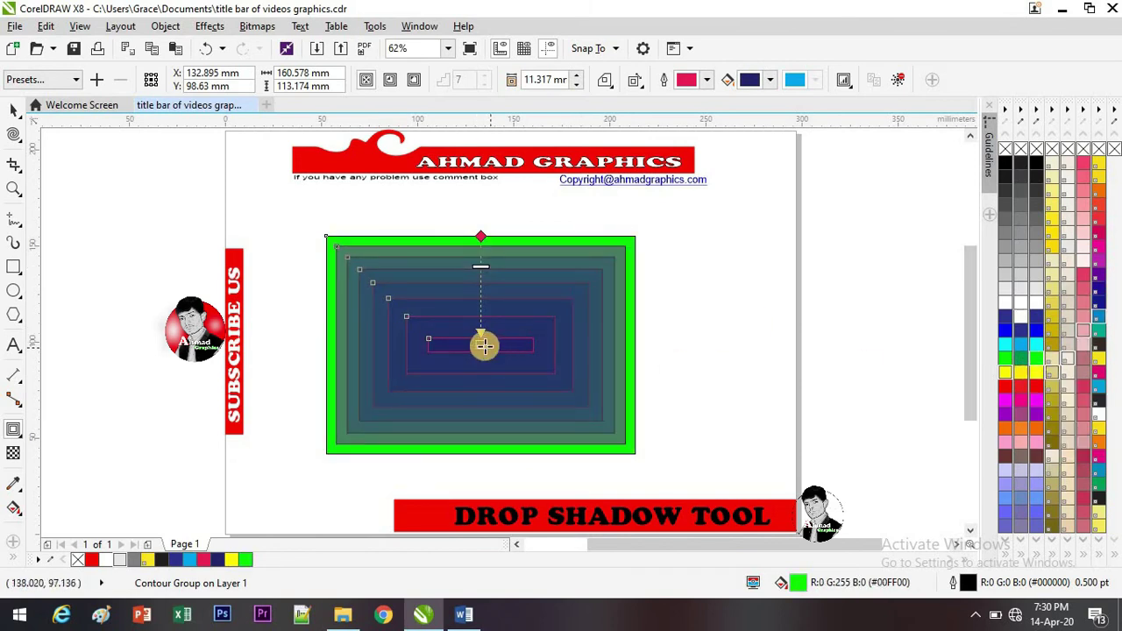
- Fill the contoured rectangle with light gray, then change its fill to the crimson TRUMATCH 1-A1
{"action": "left_click", "coordinate": [1042, 280]}
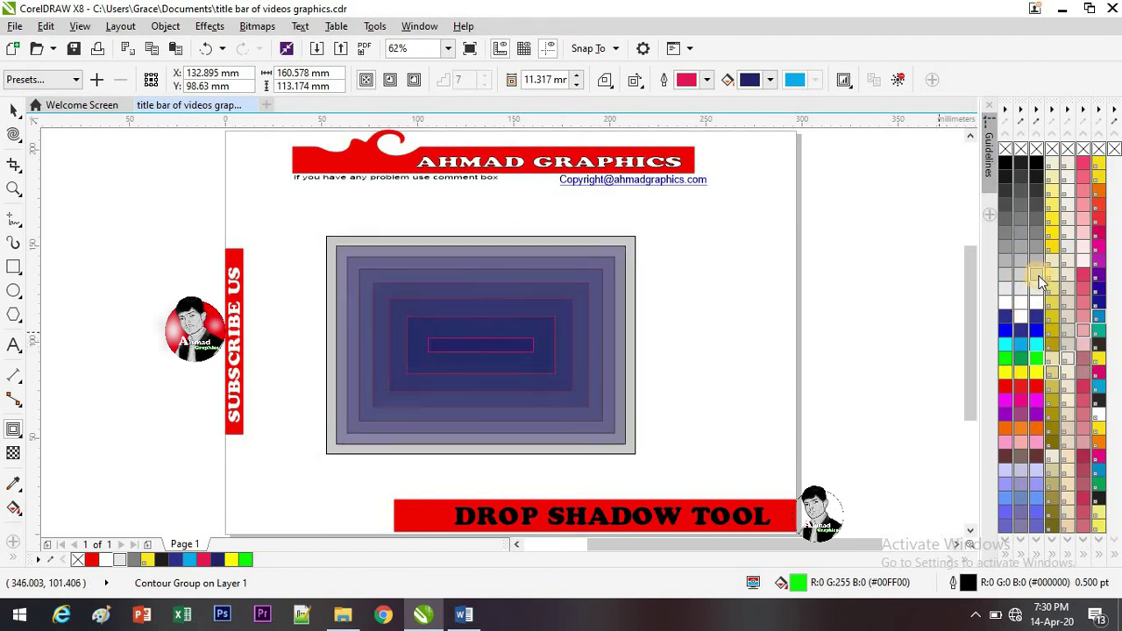
{"action": "left_click", "coordinate": [1086, 275]}
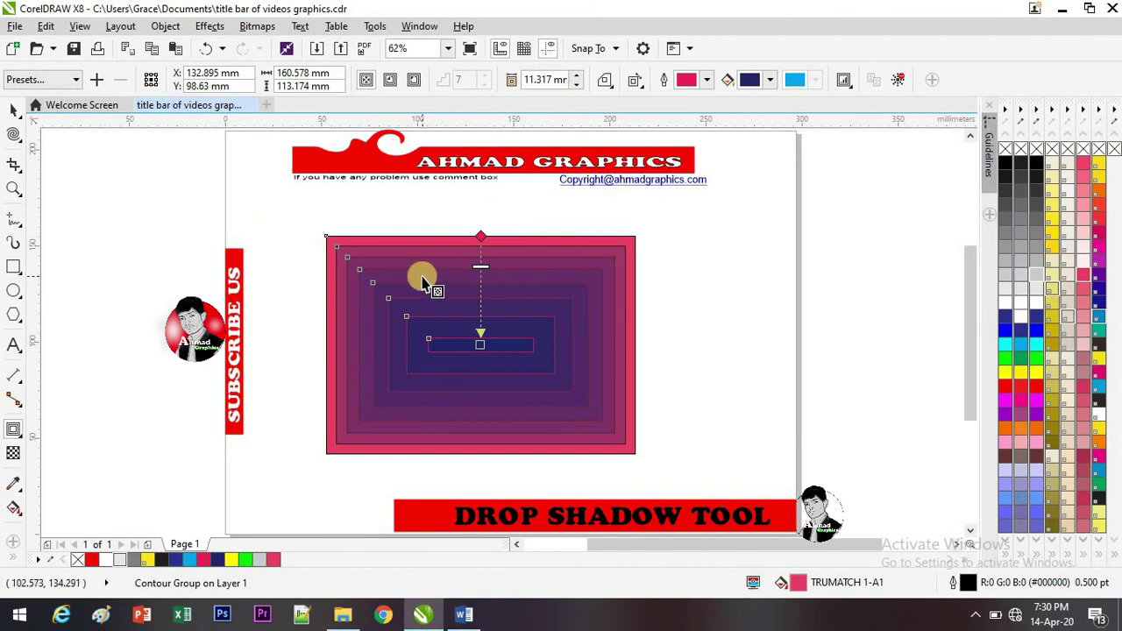
- Add the header brand's first word as Arial text, enlarge it to about 53.4 pt, and place it beside the rectangle's upper half
{"action": "left_click", "coordinate": [14, 346]}
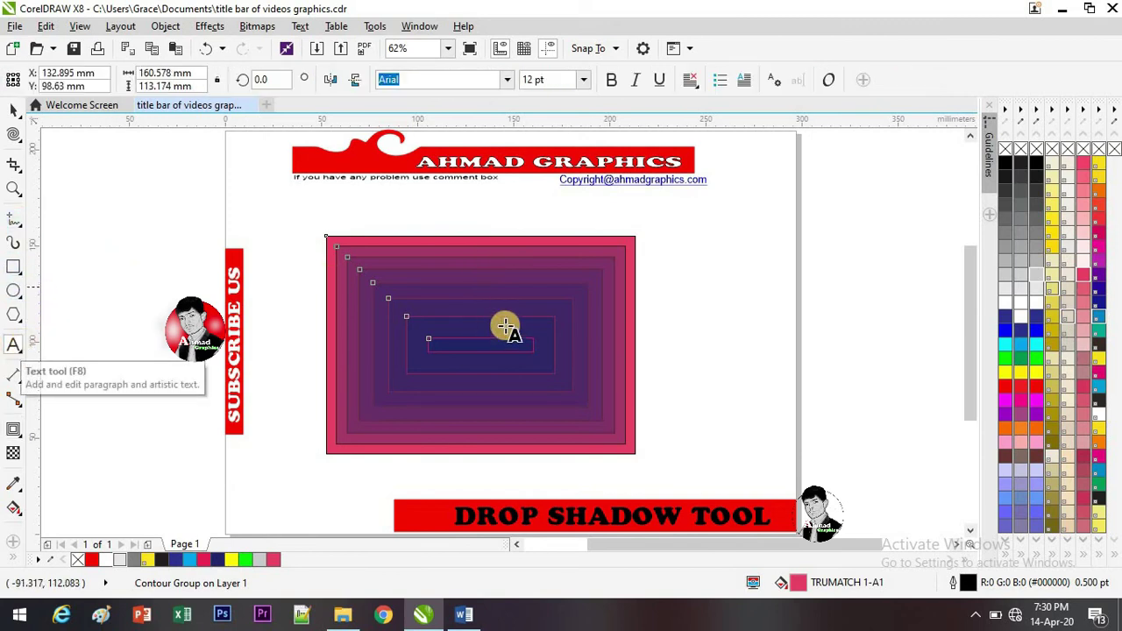
{"action": "left_click", "coordinate": [740, 311]}
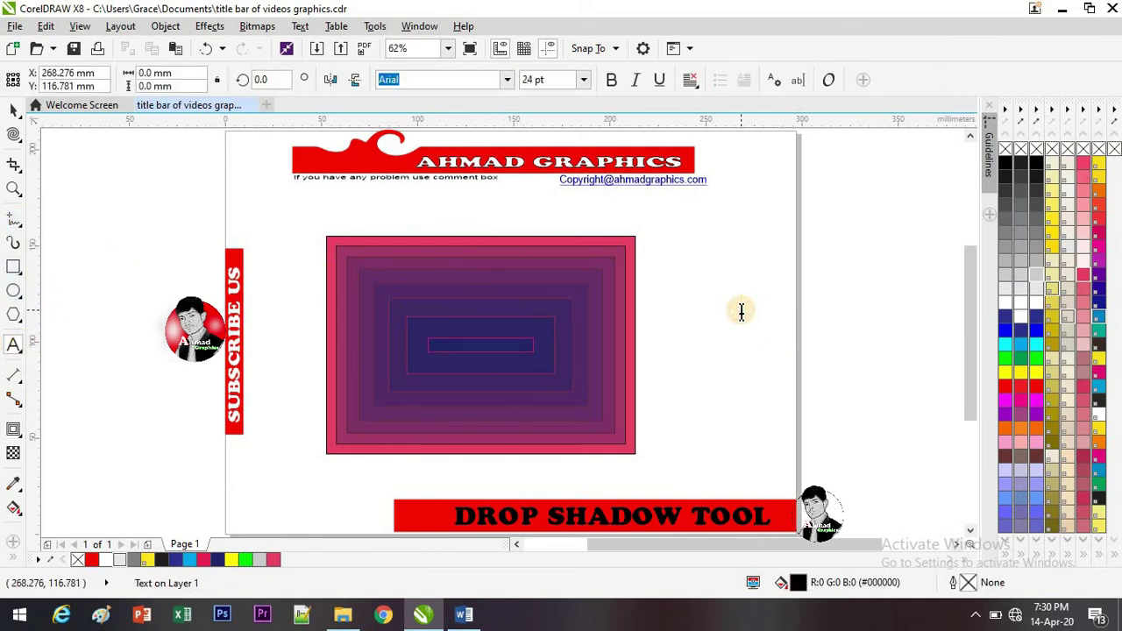
{"action": "type", "text": "AHMAD"}
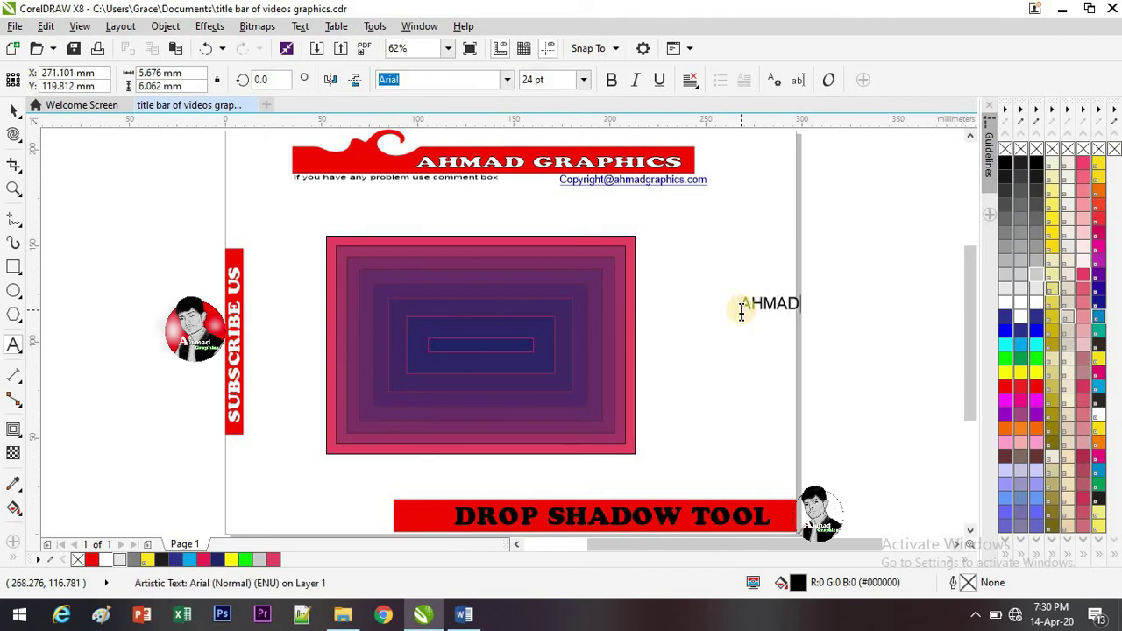
{"action": "left_click", "coordinate": [881, 325]}
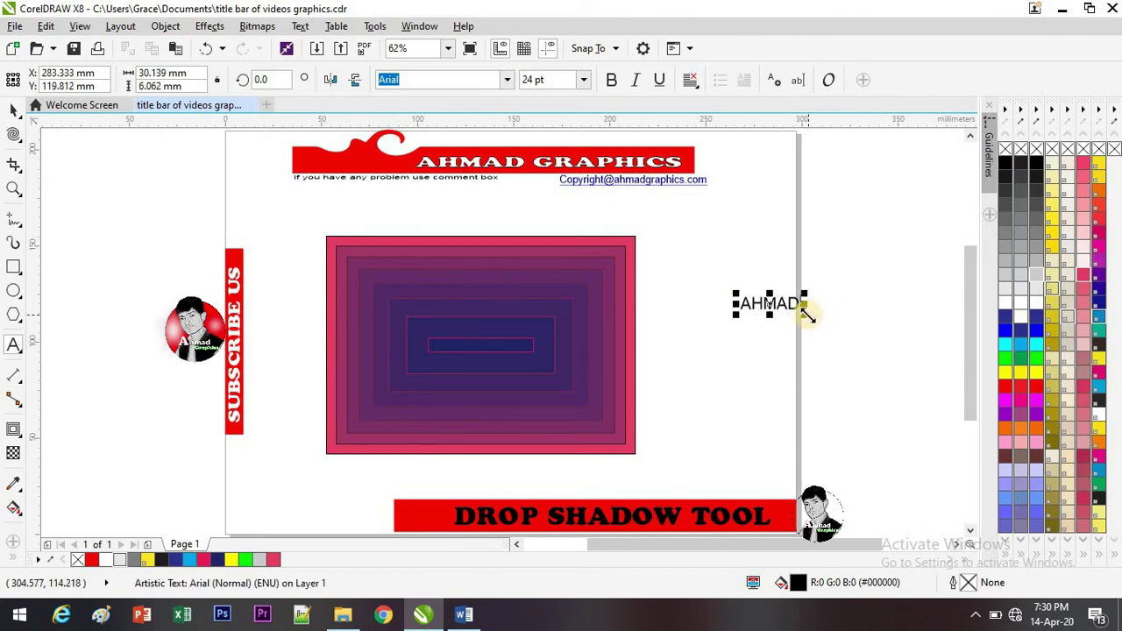
{"action": "left_click_drag", "start_coordinate": [809, 315], "coordinate": [878, 354]}
{"action": "left_click_drag", "start_coordinate": [805, 312], "coordinate": [761, 271]}
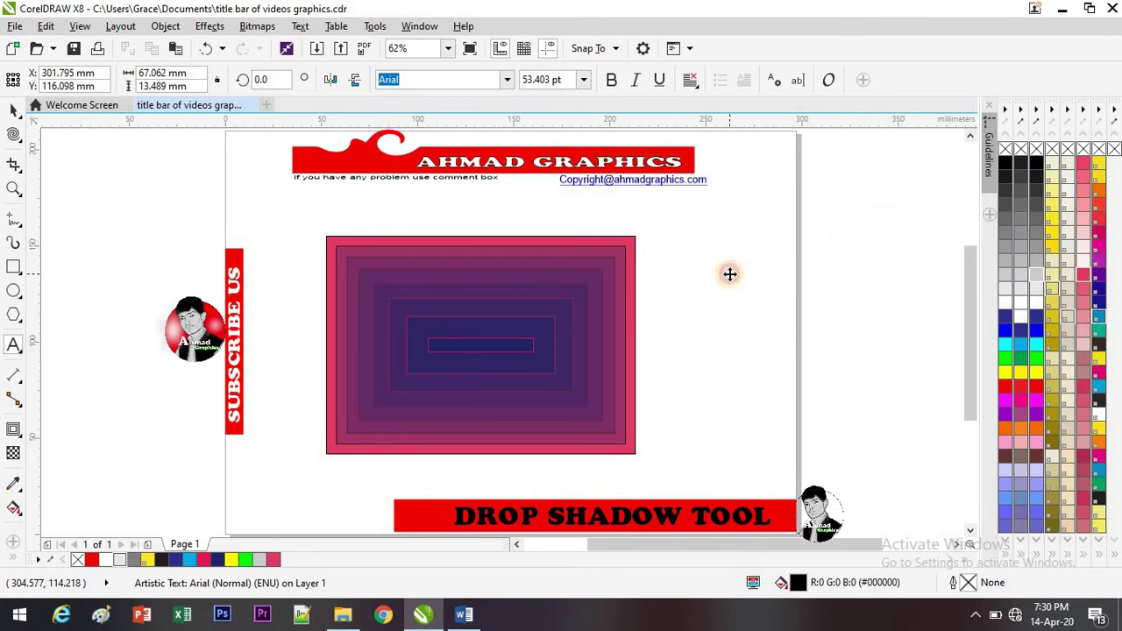
- Try an 11.817 mm contour offset on the new text, then apply the Flow Outward contour preset to it
{"action": "left_click", "coordinate": [14, 429]}
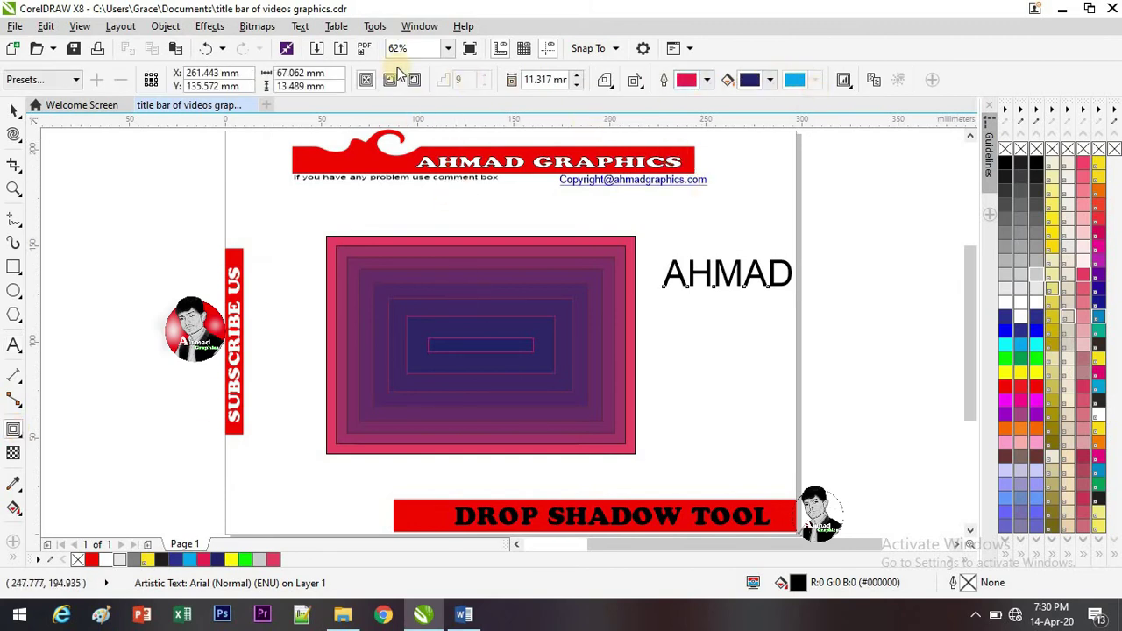
{"action": "left_click", "coordinate": [577, 76]}
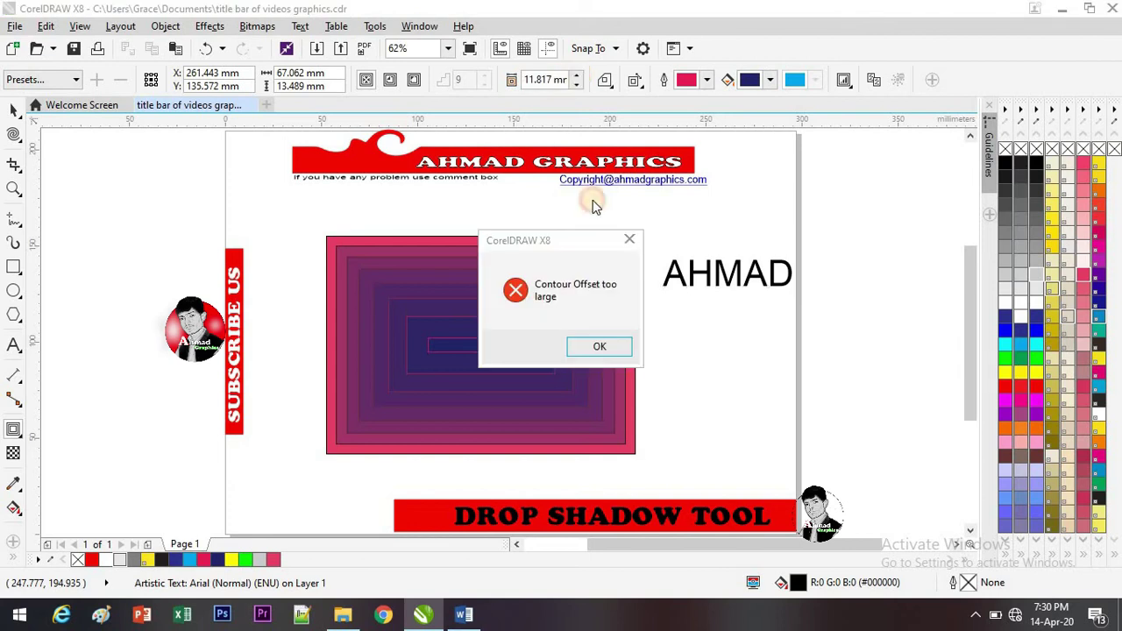
{"action": "left_click", "coordinate": [597, 347]}
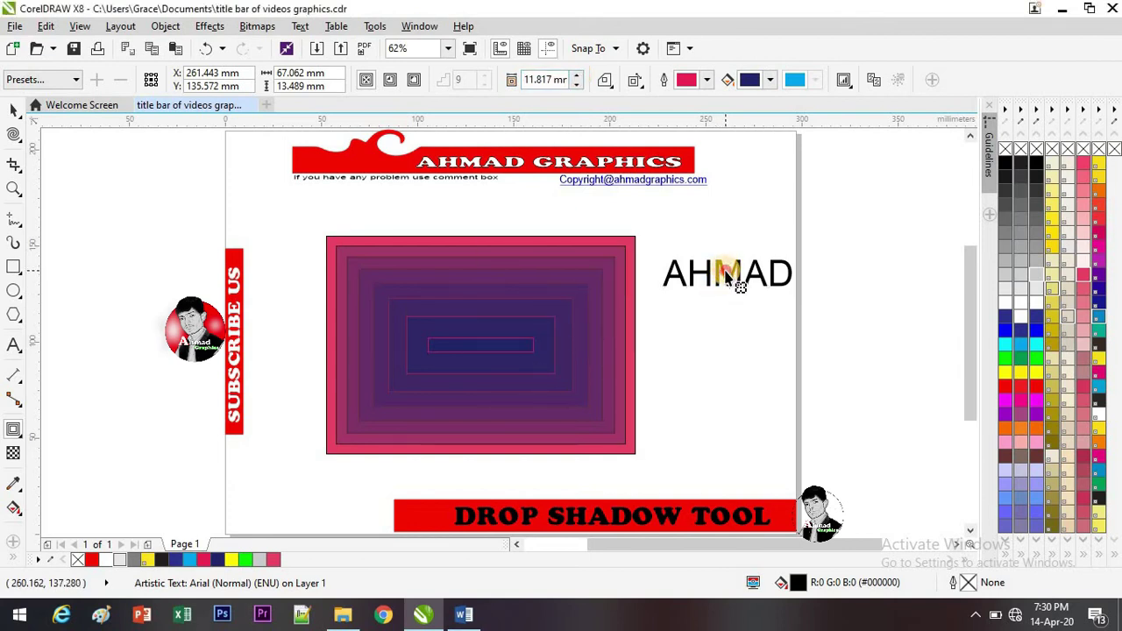
{"action": "left_click", "coordinate": [74, 80]}
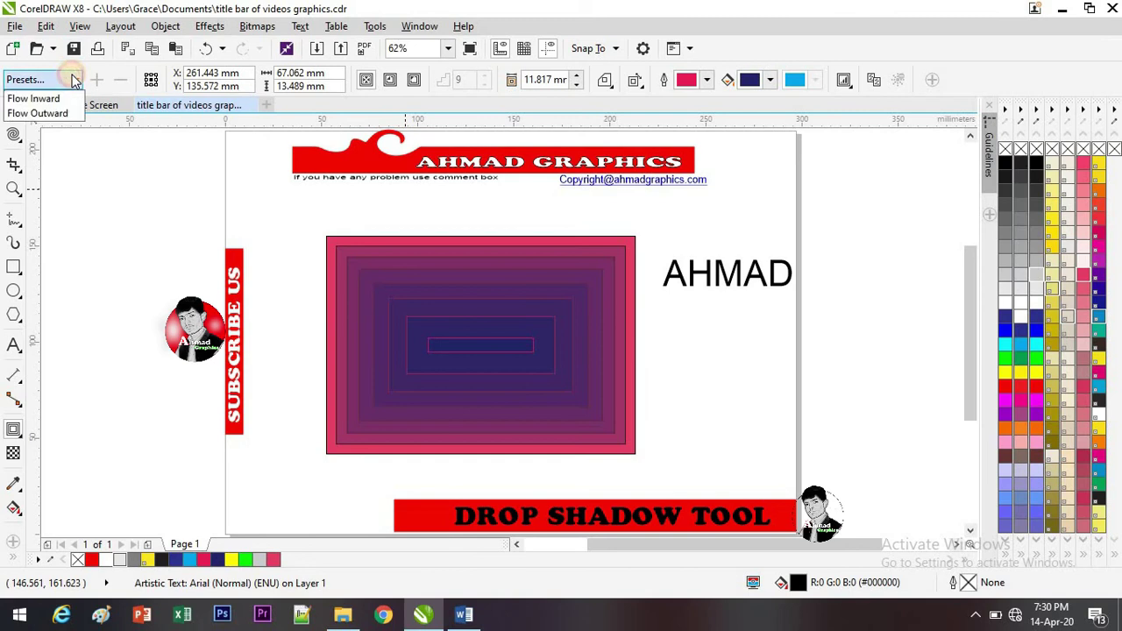
{"action": "left_click", "coordinate": [37, 113]}
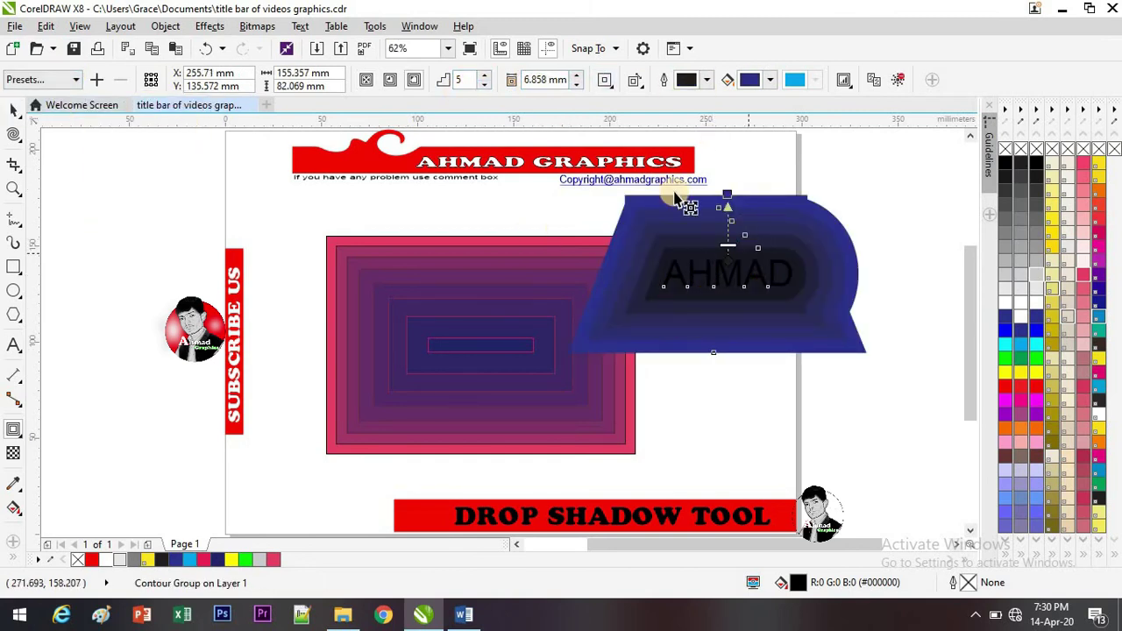
- Lower the text contour's offset to 0.025 mm, then raise it to 2.025 mm
{"action": "left_click", "coordinate": [578, 86]}
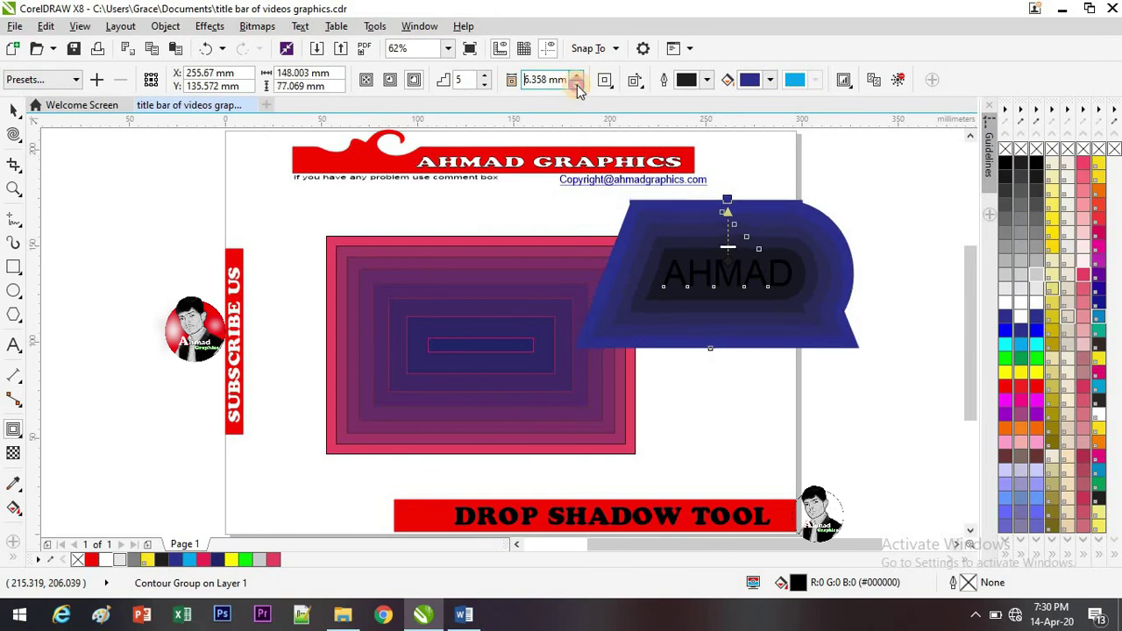
{"action": "left_click", "coordinate": [578, 85]}
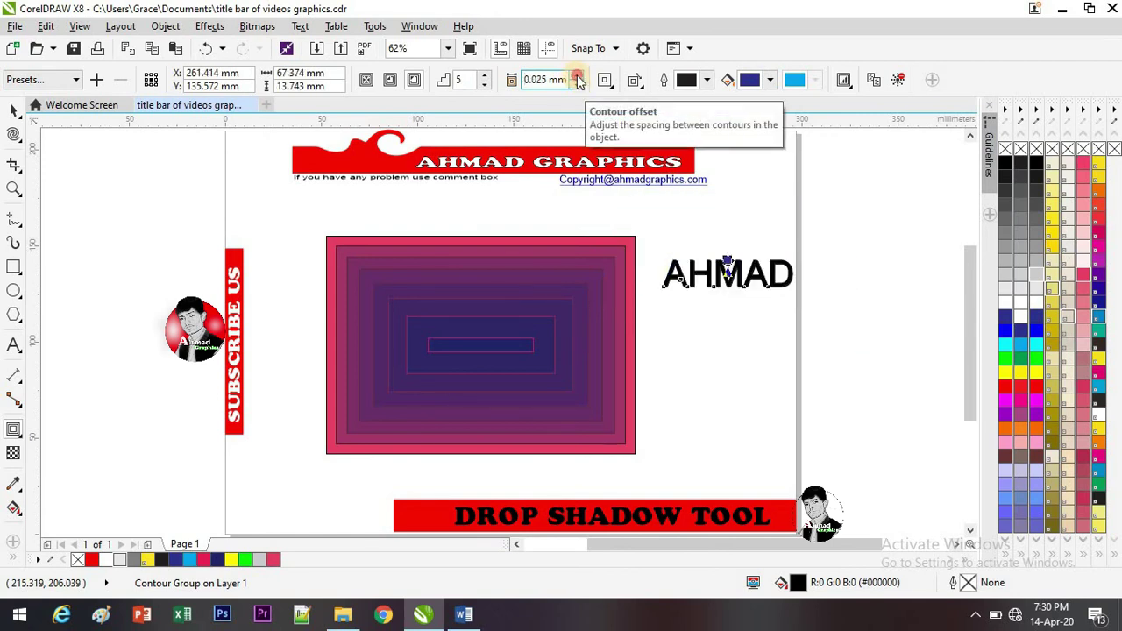
{"action": "left_click", "coordinate": [577, 76]}
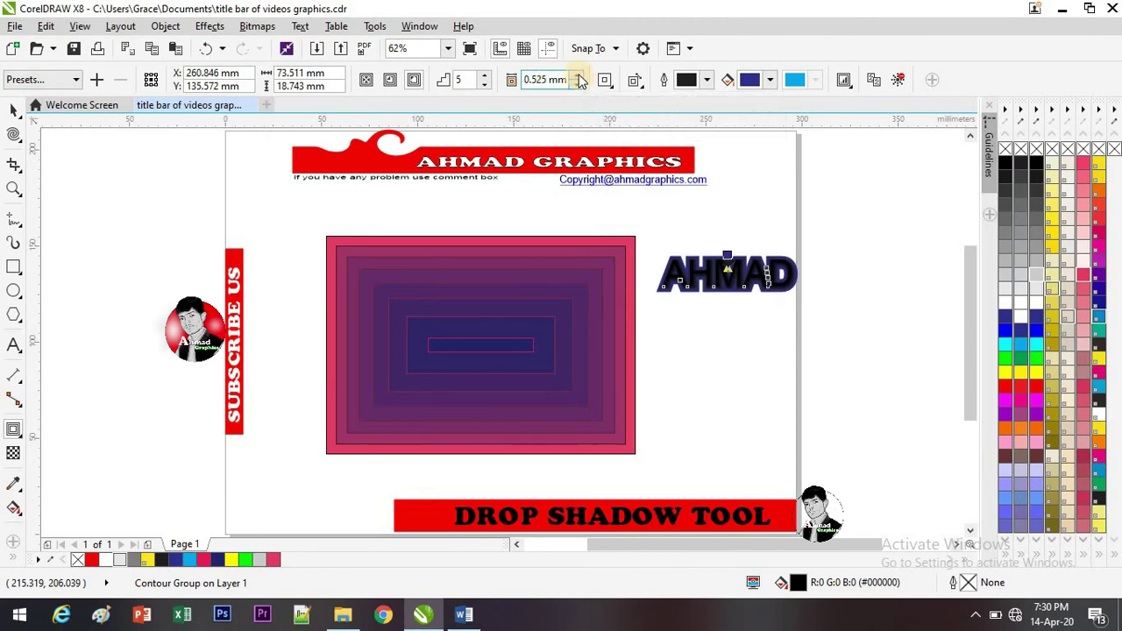
{"action": "left_click", "coordinate": [577, 76]}
{"action": "left_click", "coordinate": [578, 76]}
{"action": "left_click", "coordinate": [578, 77]}
- Reduce the text contour to 1 step
{"action": "left_click", "coordinate": [483, 86]}
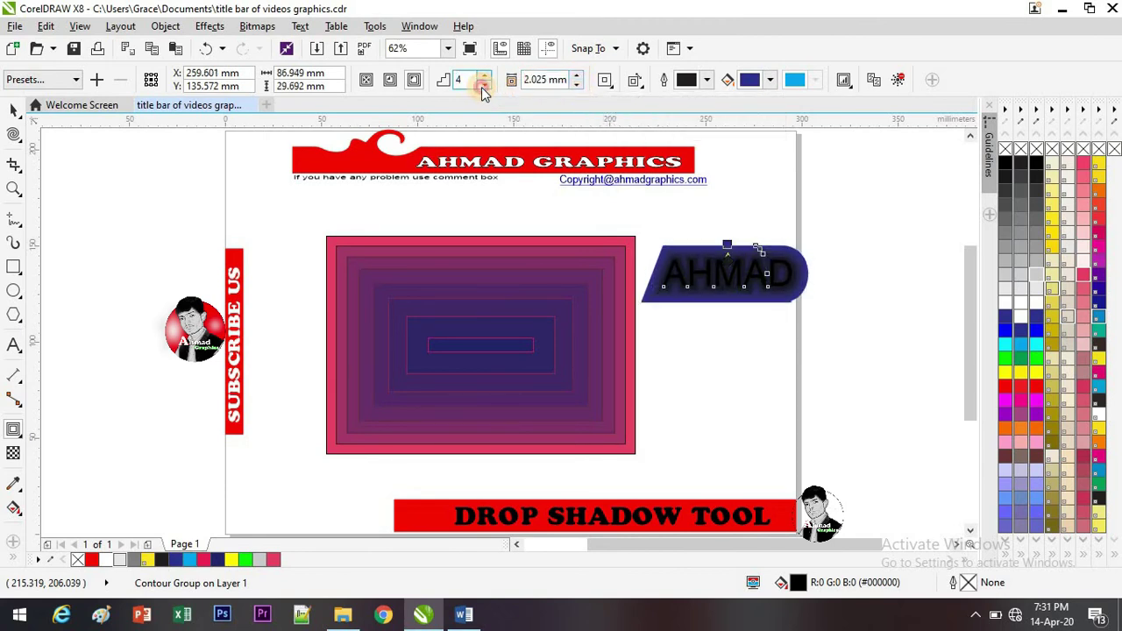
{"action": "left_click", "coordinate": [483, 86]}
{"action": "left_click", "coordinate": [483, 85]}
{"action": "left_click", "coordinate": [483, 85]}
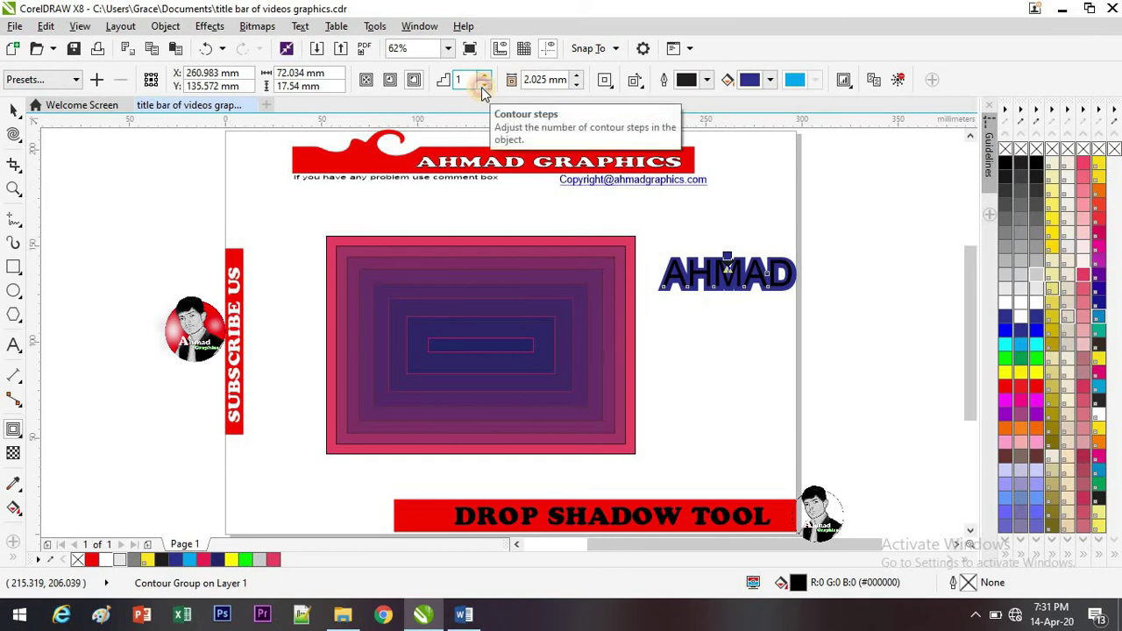
- Increase the single-step text contour's offset to 5.025 mm
{"action": "left_click", "coordinate": [574, 76]}
{"action": "left_click", "coordinate": [574, 75]}
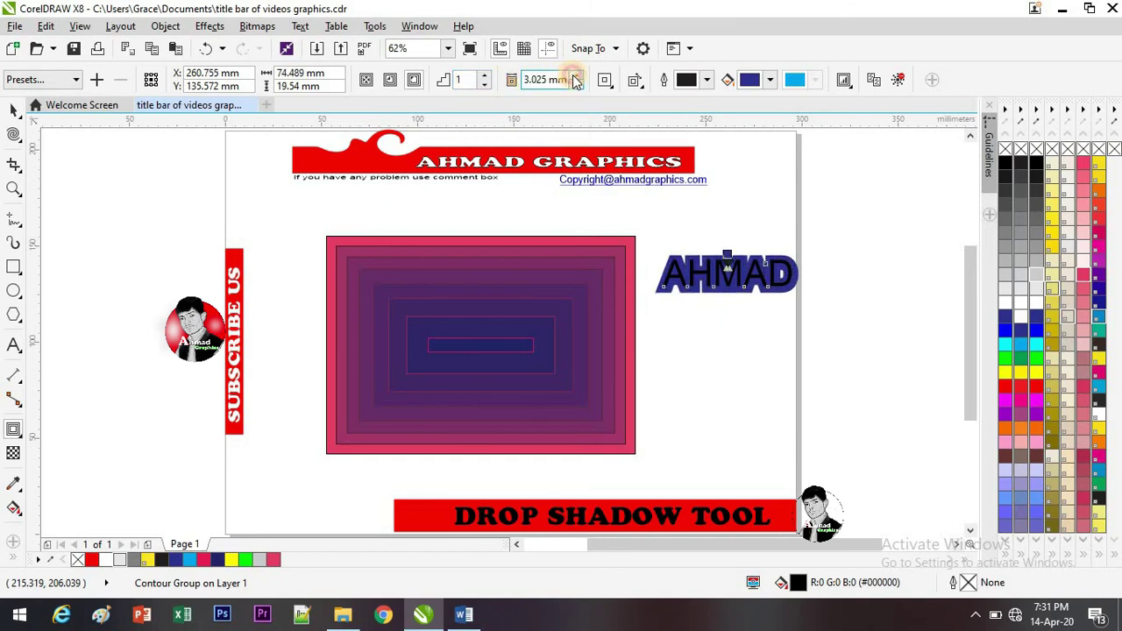
{"action": "left_click", "coordinate": [574, 75]}
{"action": "left_click", "coordinate": [574, 75]}
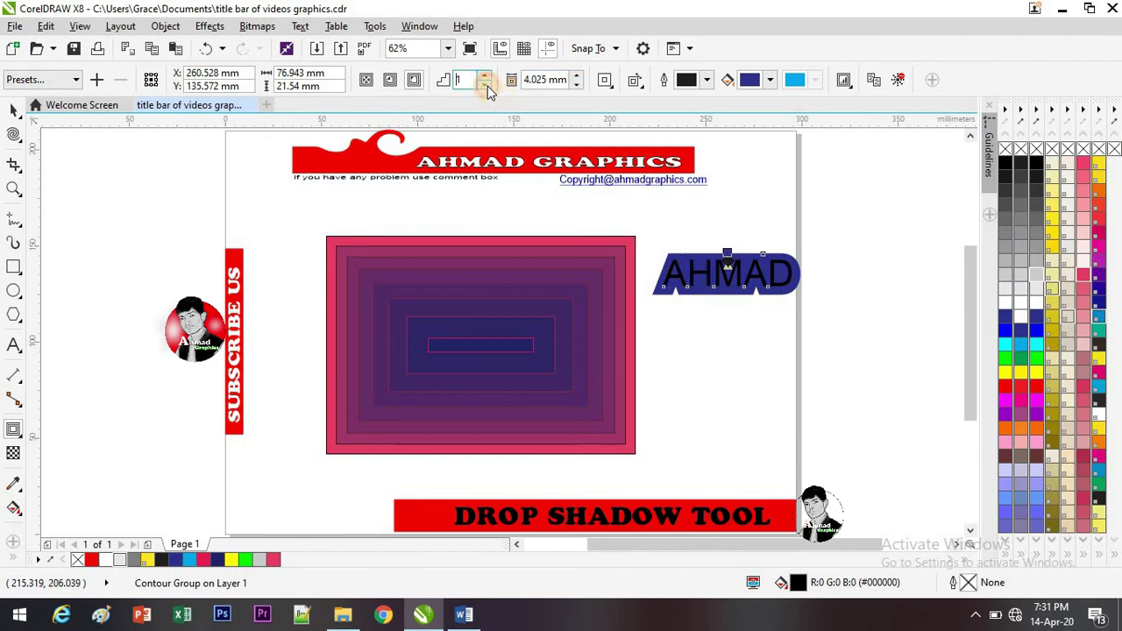
{"action": "left_click", "coordinate": [574, 75]}
{"action": "left_click", "coordinate": [575, 75]}
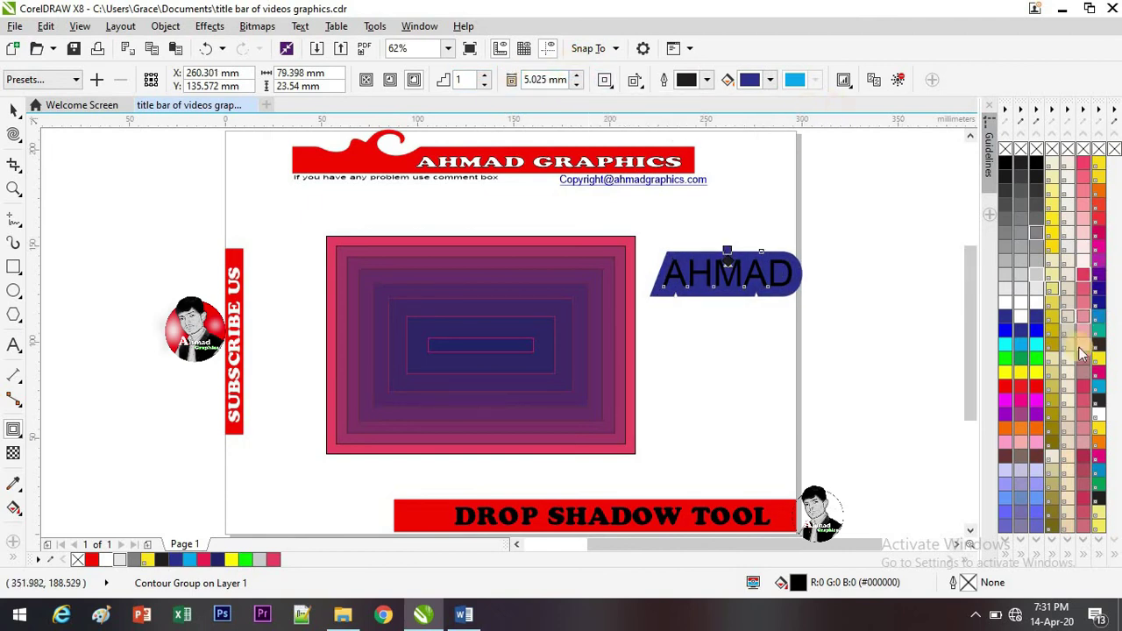
- Fill the contoured text with green, then light gray (#E6E6E6), and set its contour fill color to red (#FF0000)
{"action": "left_click", "coordinate": [1036, 358]}
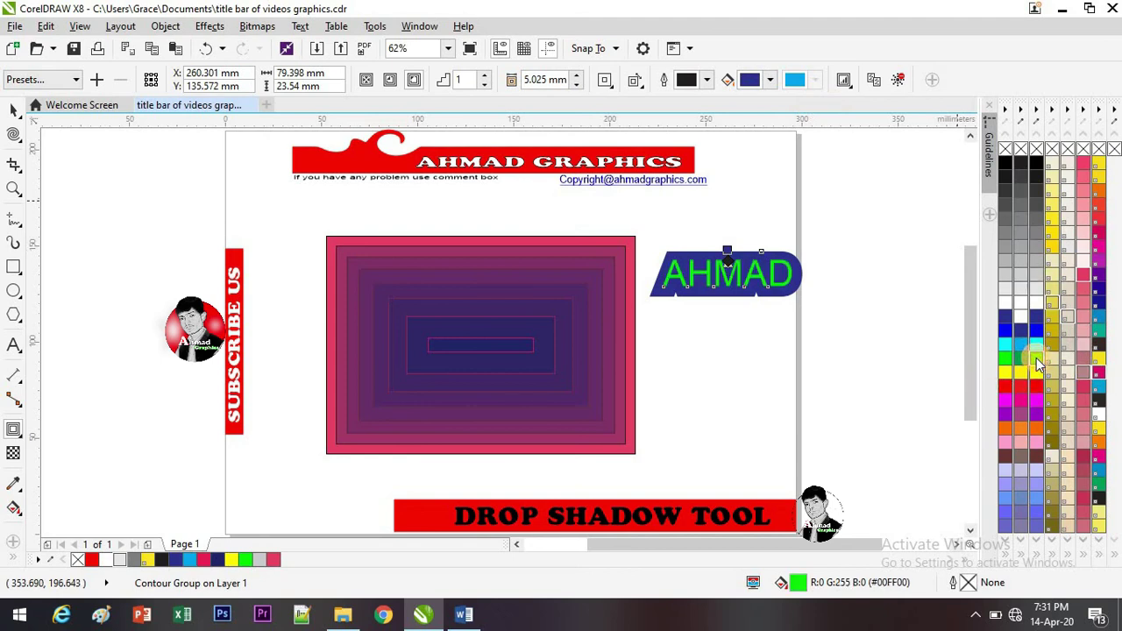
{"action": "left_click", "coordinate": [1036, 295]}
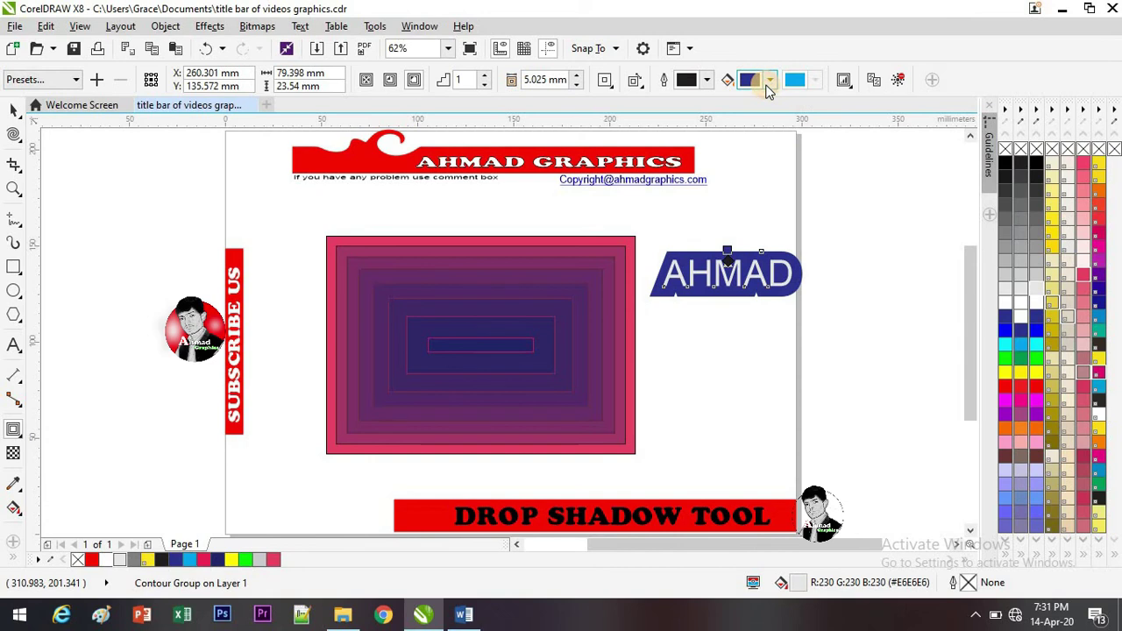
{"action": "left_click", "coordinate": [768, 83]}
{"action": "left_click", "coordinate": [804, 121]}
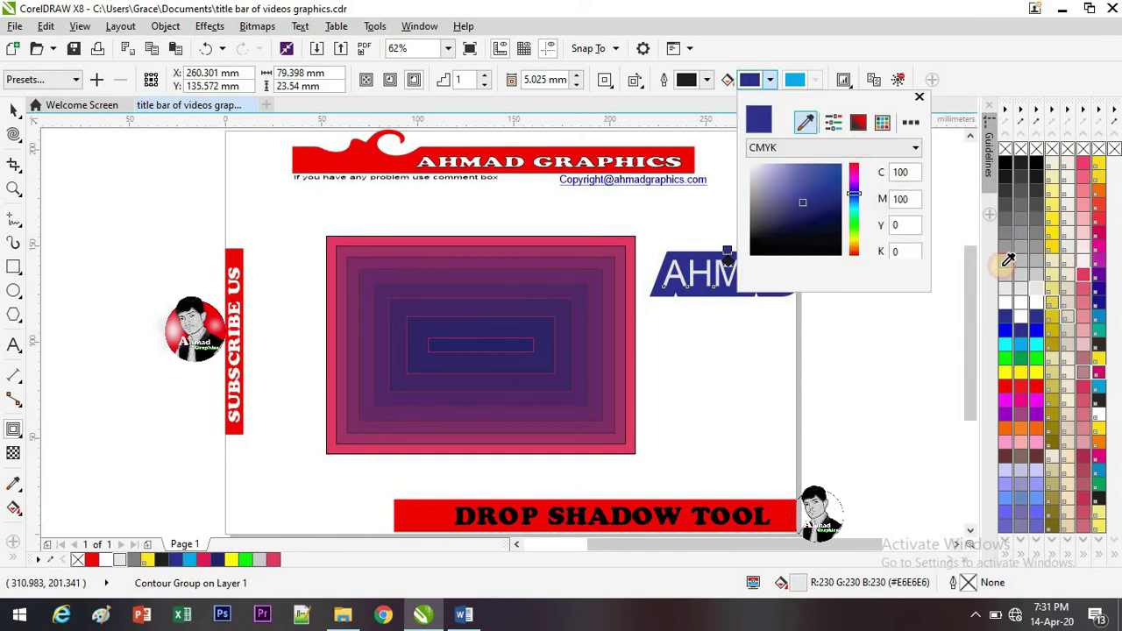
{"action": "left_click", "coordinate": [1021, 386]}
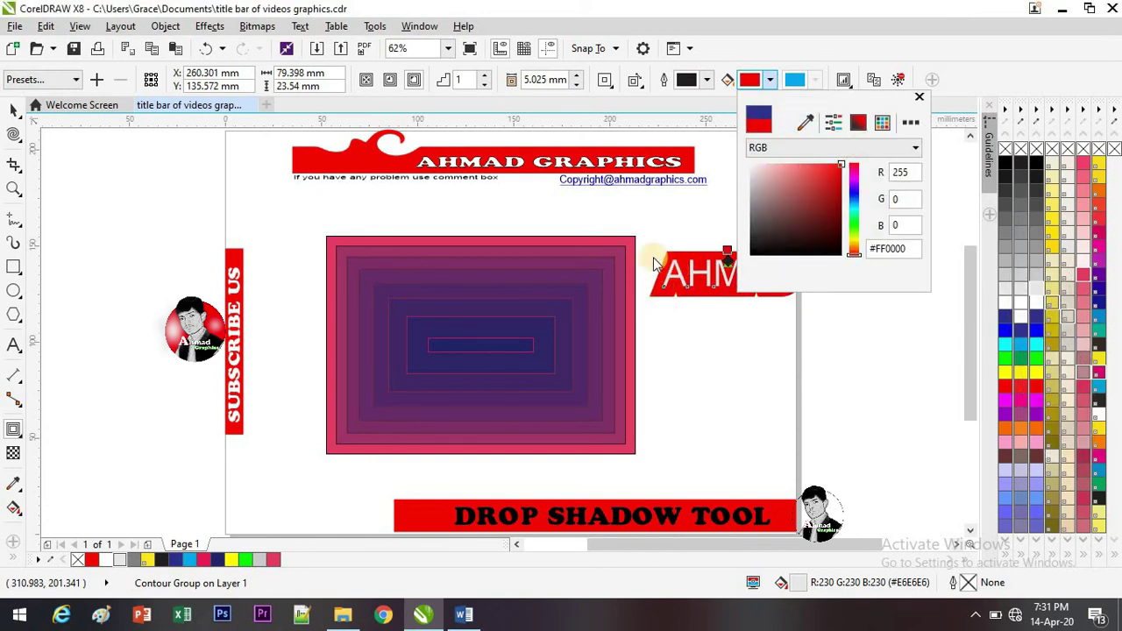
{"action": "left_click", "coordinate": [694, 279]}
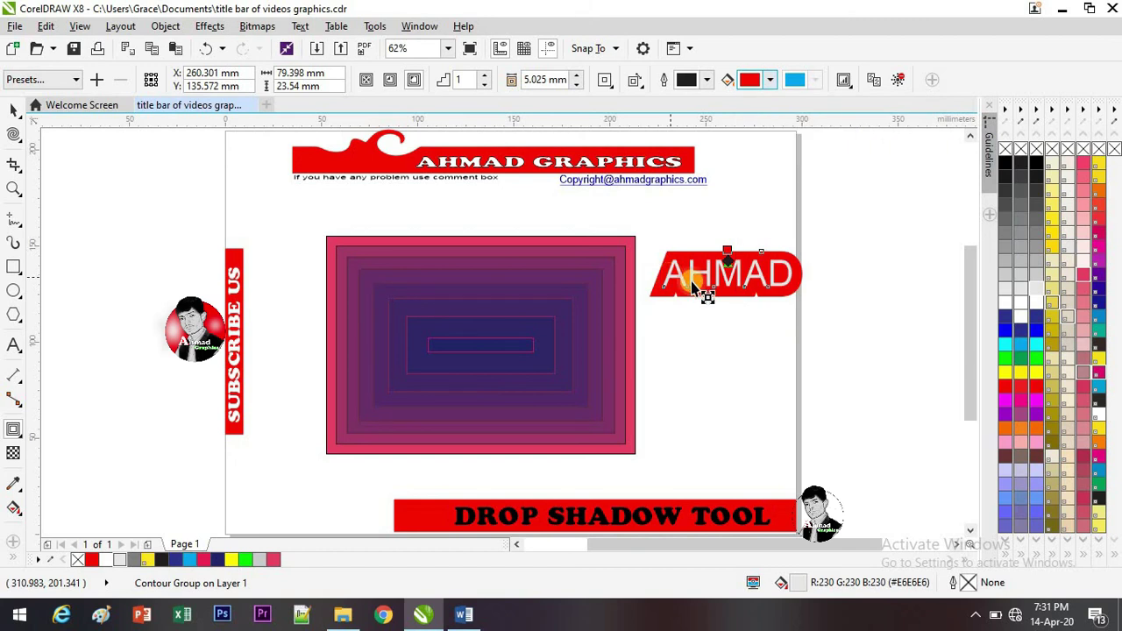
- Try raising the text contour's linked object and color acceleration to the maximum
{"action": "left_click", "coordinate": [846, 83]}
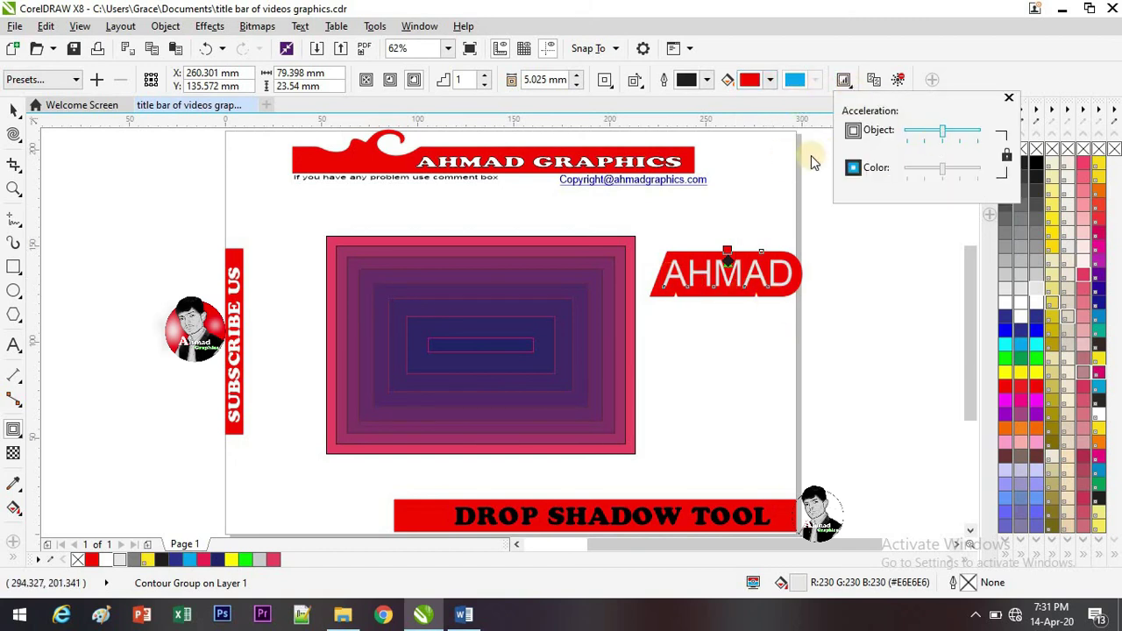
{"action": "left_click_drag", "start_coordinate": [942, 135], "coordinate": [1008, 131]}
{"action": "left_click", "coordinate": [710, 263]}
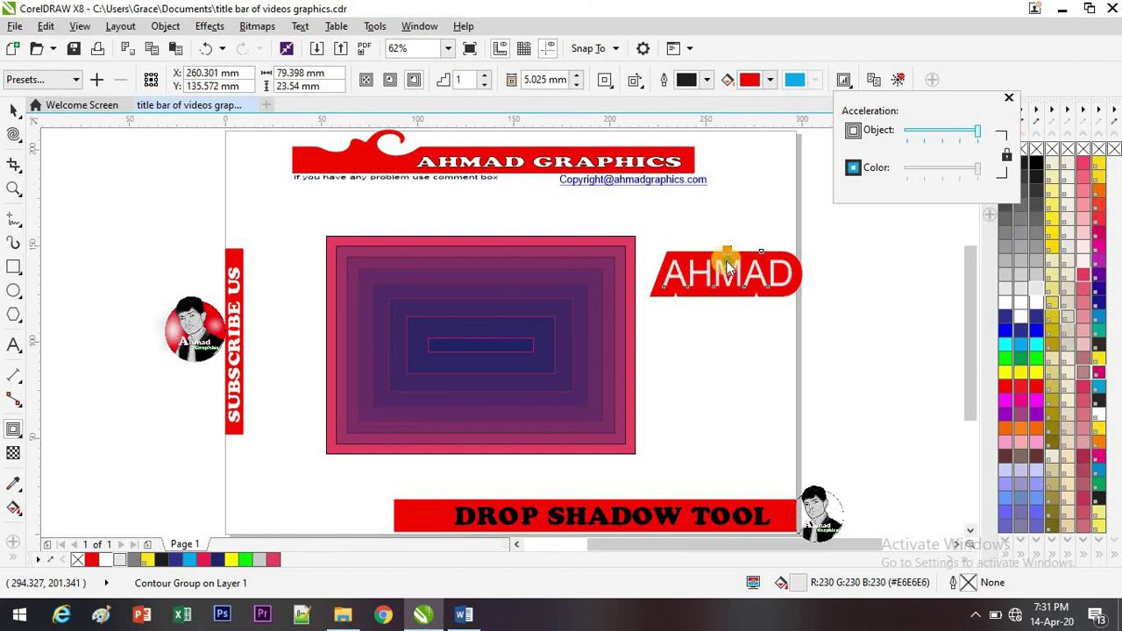
{"action": "left_click", "coordinate": [726, 262]}
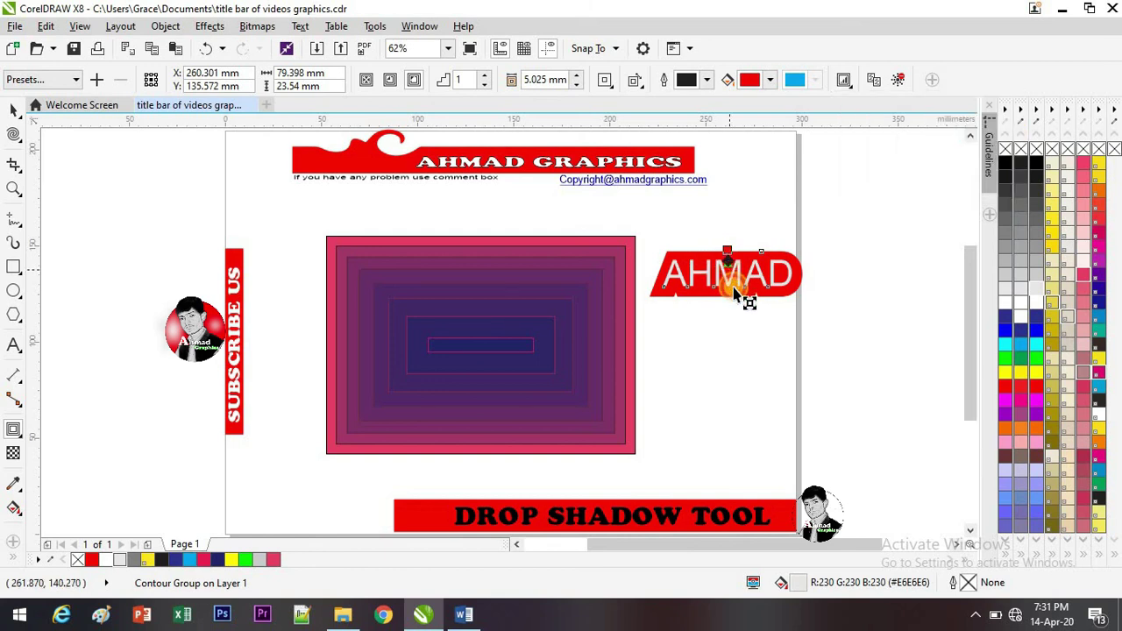
- Reapply the Flow Outward preset to the text contour, then try the Flow Inward preset
{"action": "left_click", "coordinate": [75, 79]}
{"action": "left_click", "coordinate": [56, 111]}
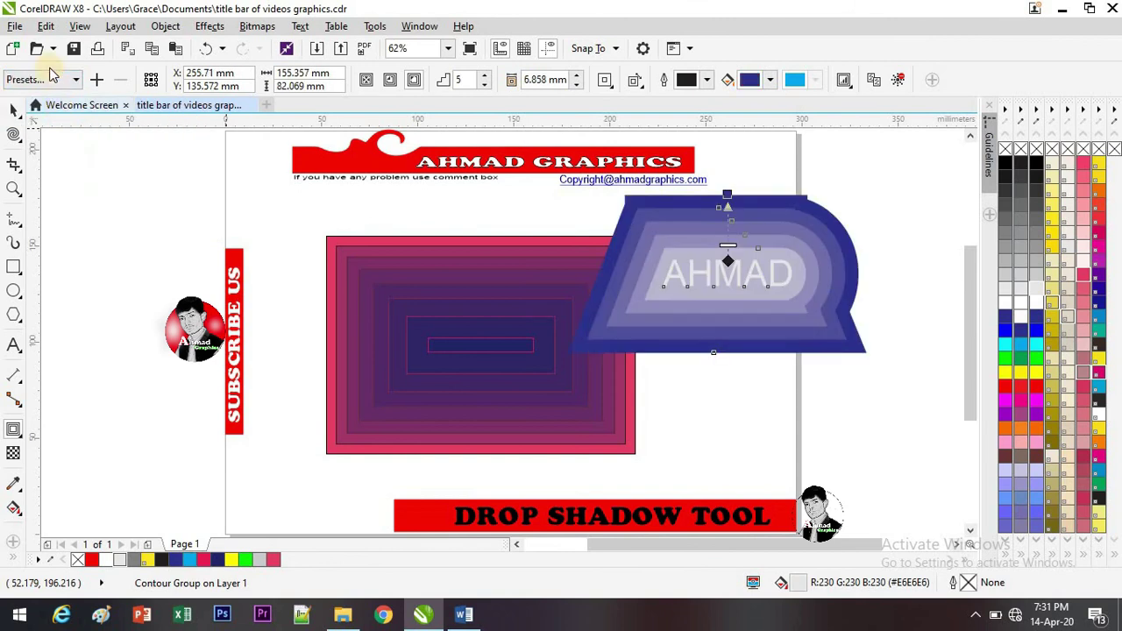
{"action": "left_click", "coordinate": [60, 80]}
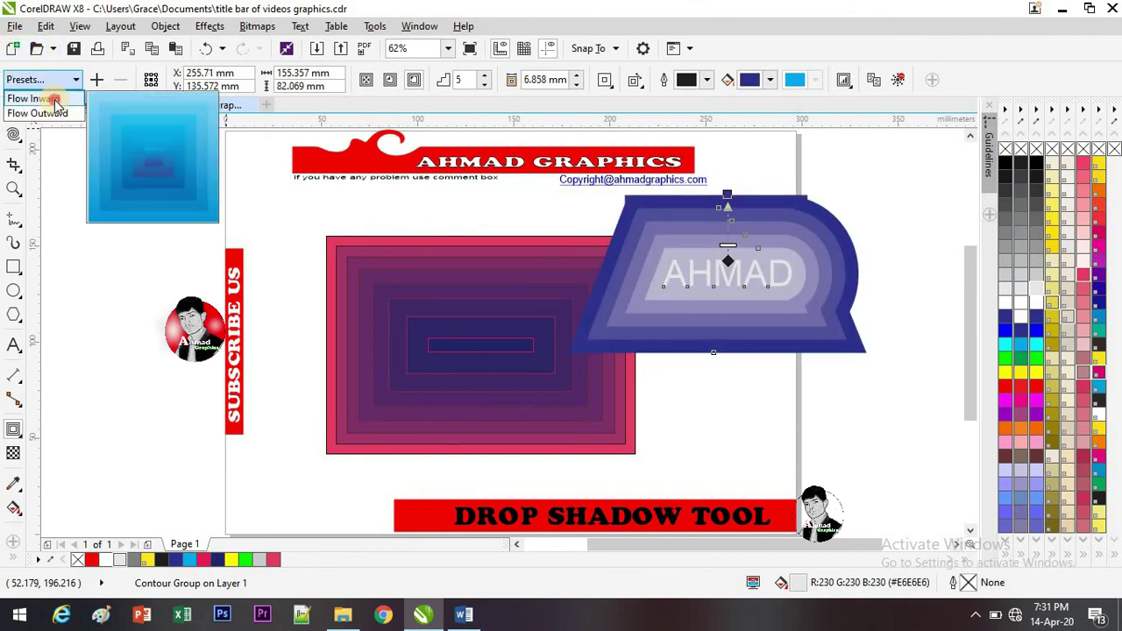
{"action": "left_click", "coordinate": [56, 100]}
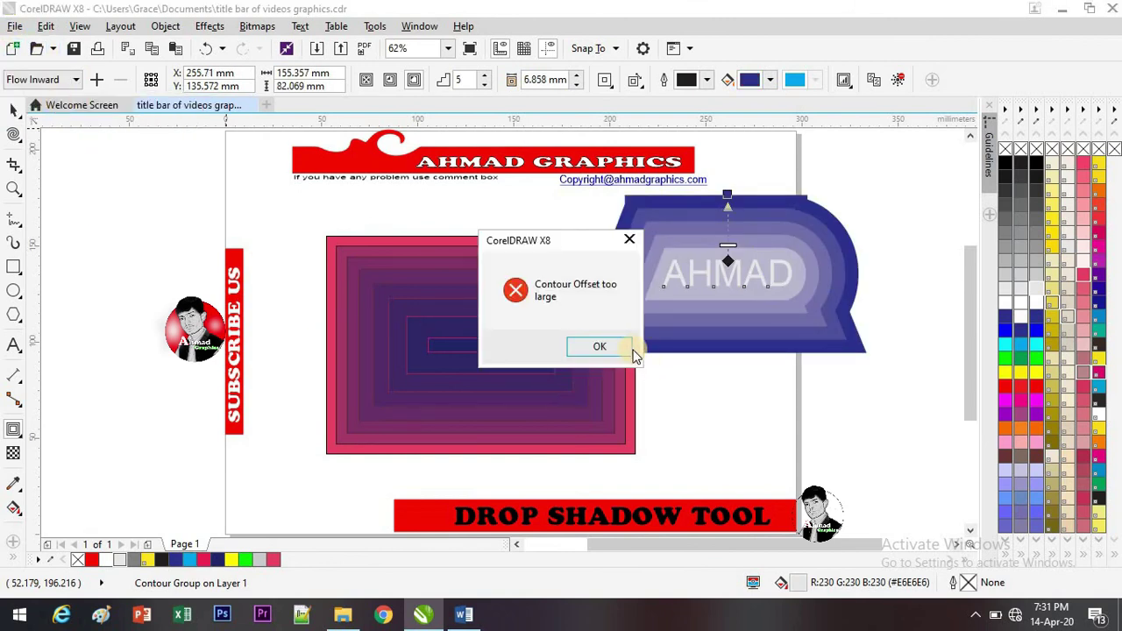
{"action": "left_click", "coordinate": [628, 348]}
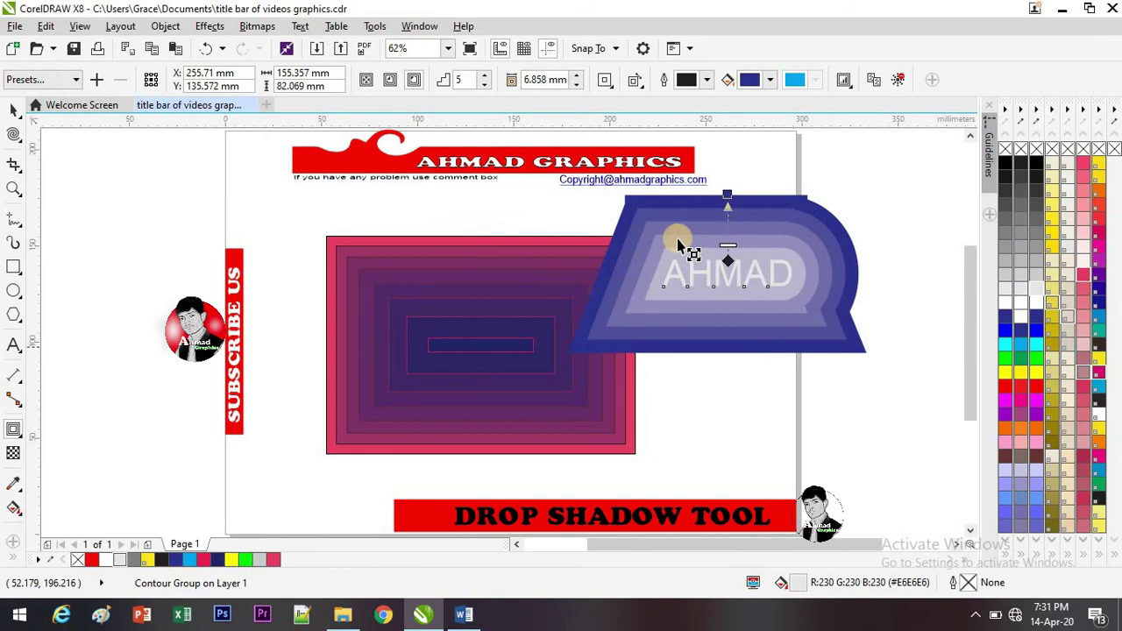
- Reduce the text contour's offset to 0.358 mm, then raise it to 0.858 mm
{"action": "left_click", "coordinate": [574, 84]}
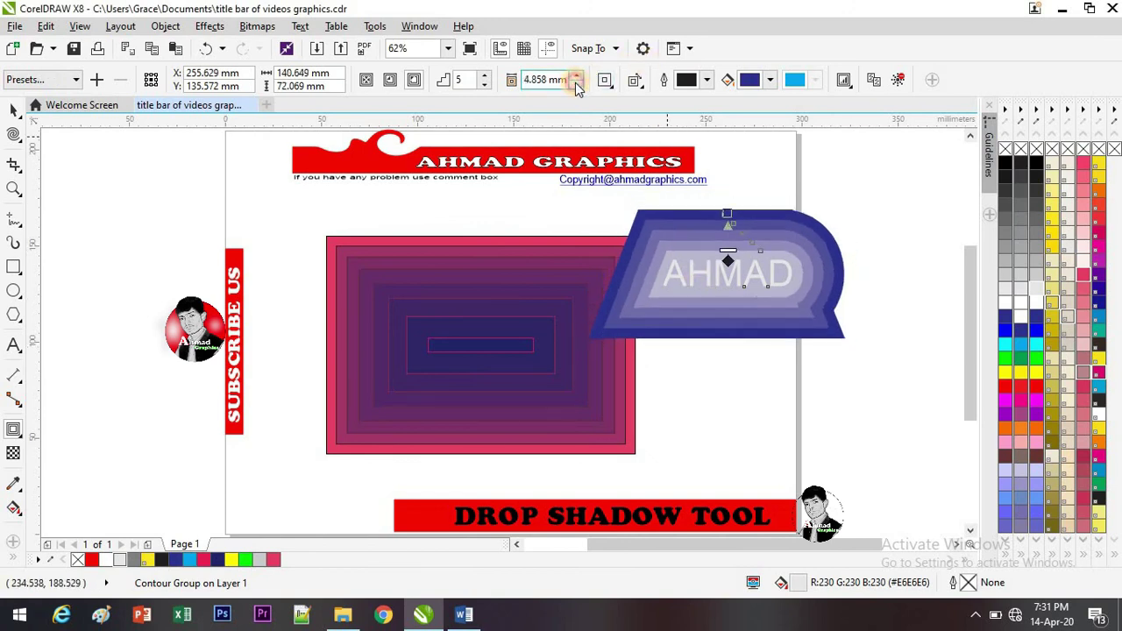
{"action": "left_click", "coordinate": [574, 83]}
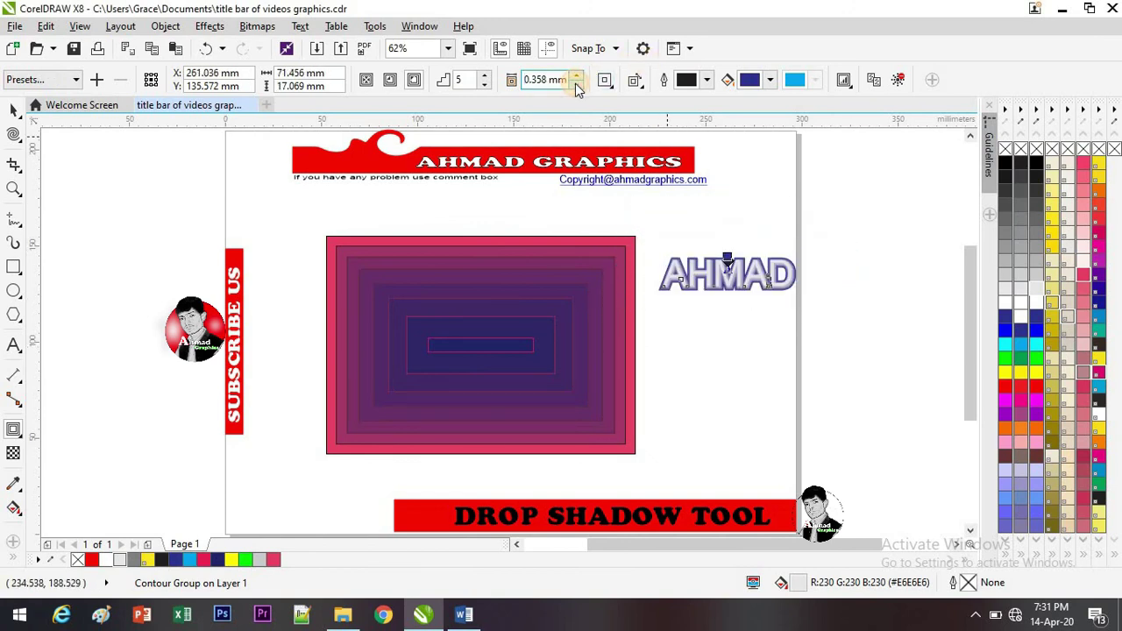
{"action": "left_click", "coordinate": [575, 77]}
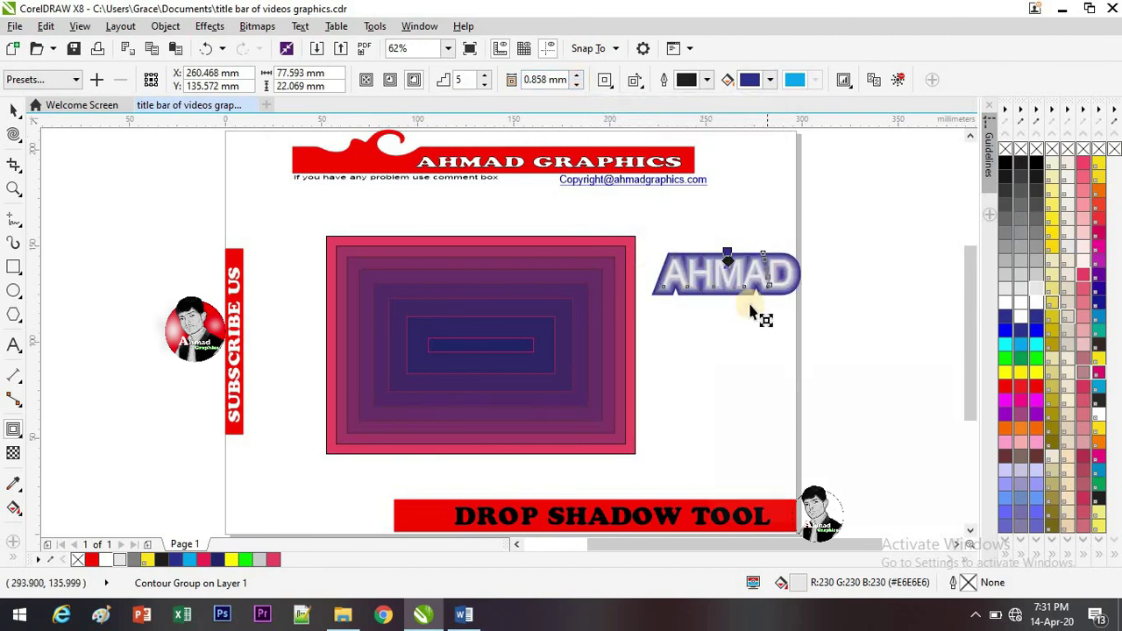
- Reduce the text contour's offset to 0.358 mm and move the contoured text down to about X 276 mm, Y 91 mm
{"action": "left_click", "coordinate": [576, 85]}
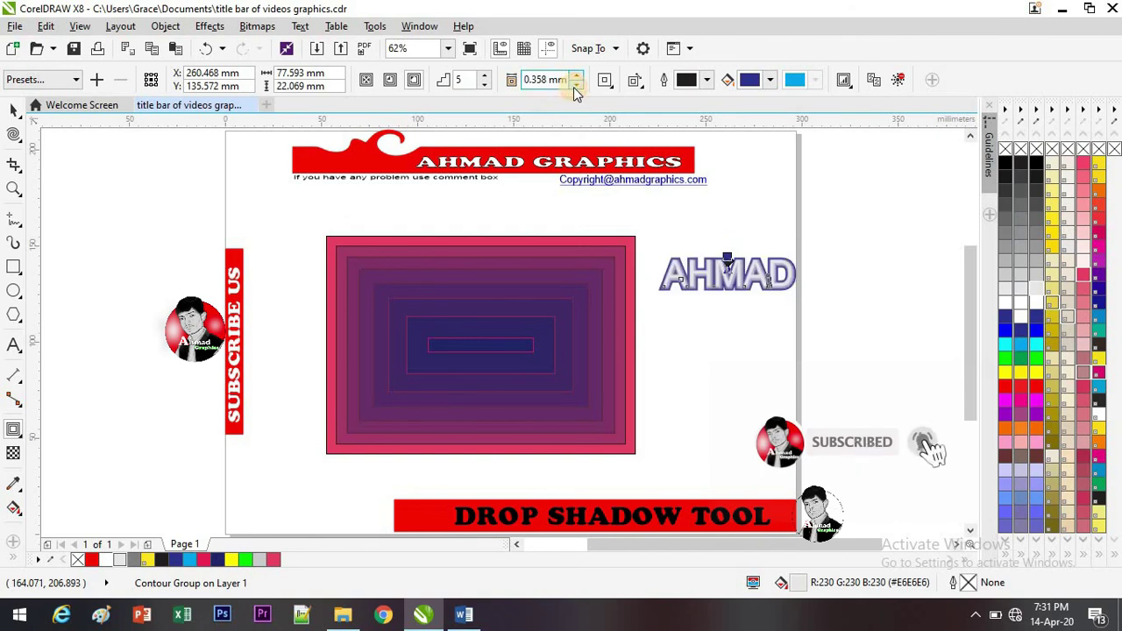
{"action": "left_click", "coordinate": [700, 330]}
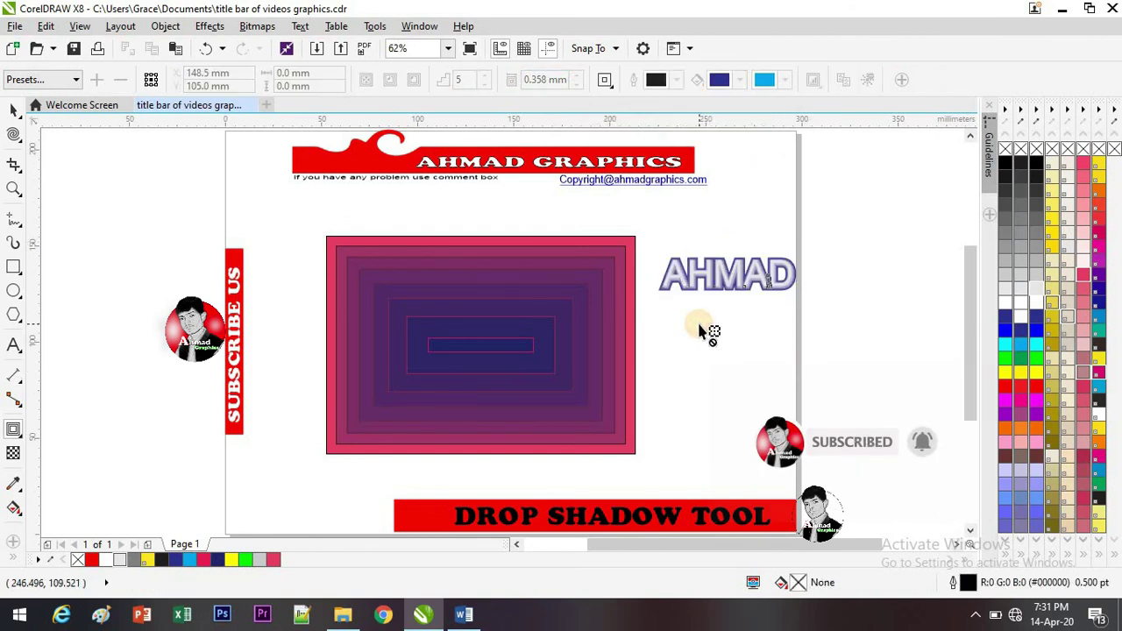
{"action": "left_click", "coordinate": [14, 111]}
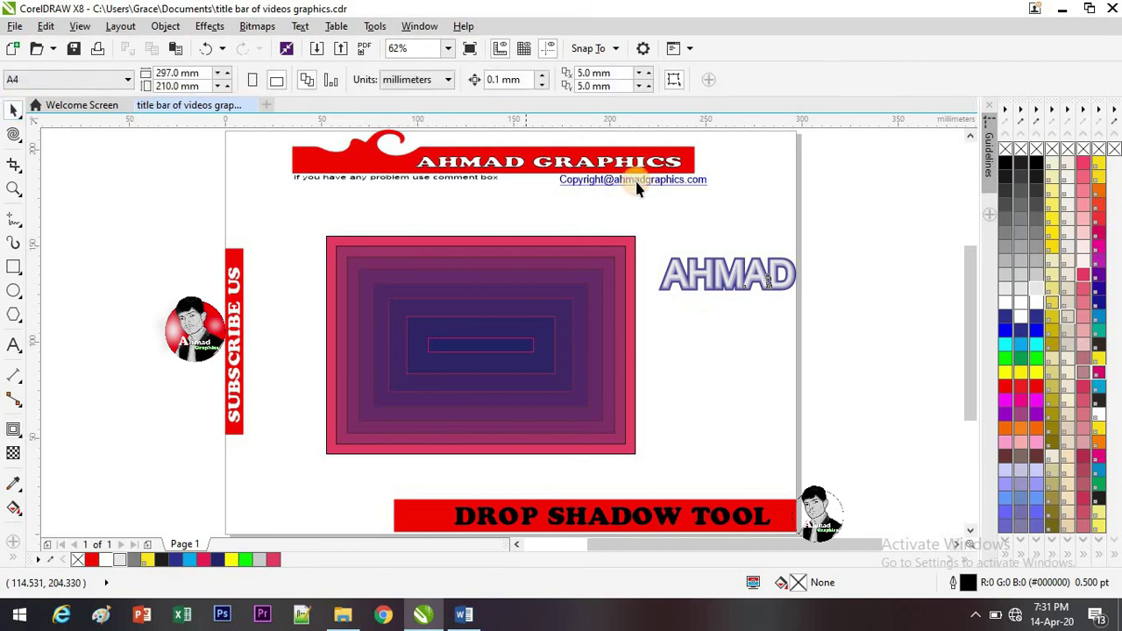
{"action": "left_click_drag", "start_coordinate": [712, 263], "coordinate": [756, 358]}
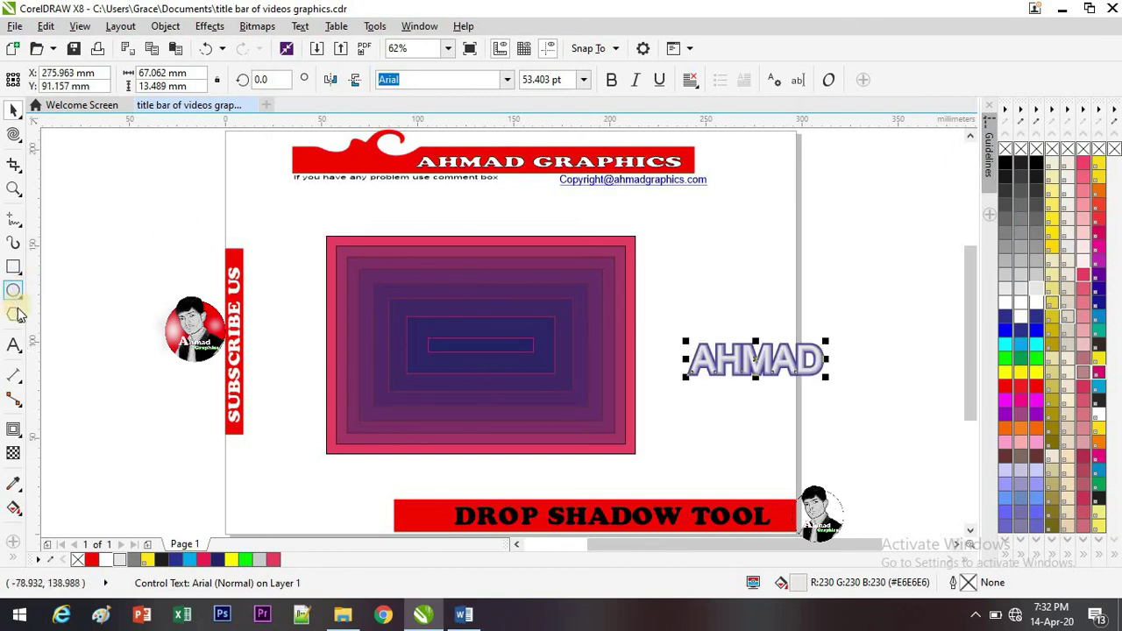
- Add new 24 pt Arial artistic text "AHM" over the centre of the contoured rectangle
{"action": "left_click", "coordinate": [16, 345]}
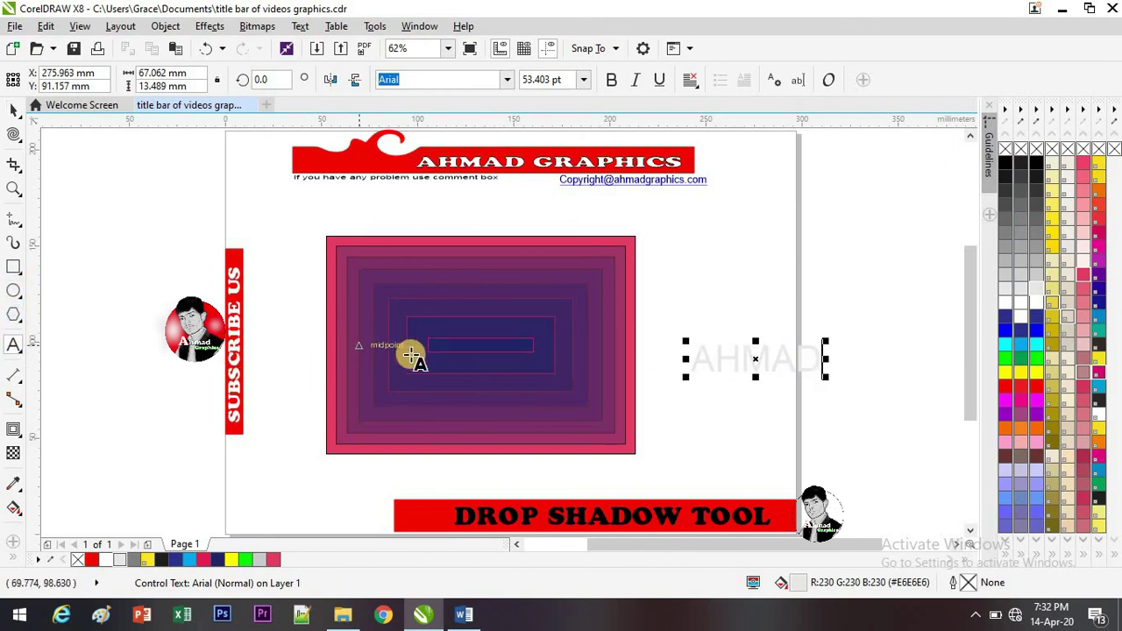
{"action": "left_click", "coordinate": [439, 345]}
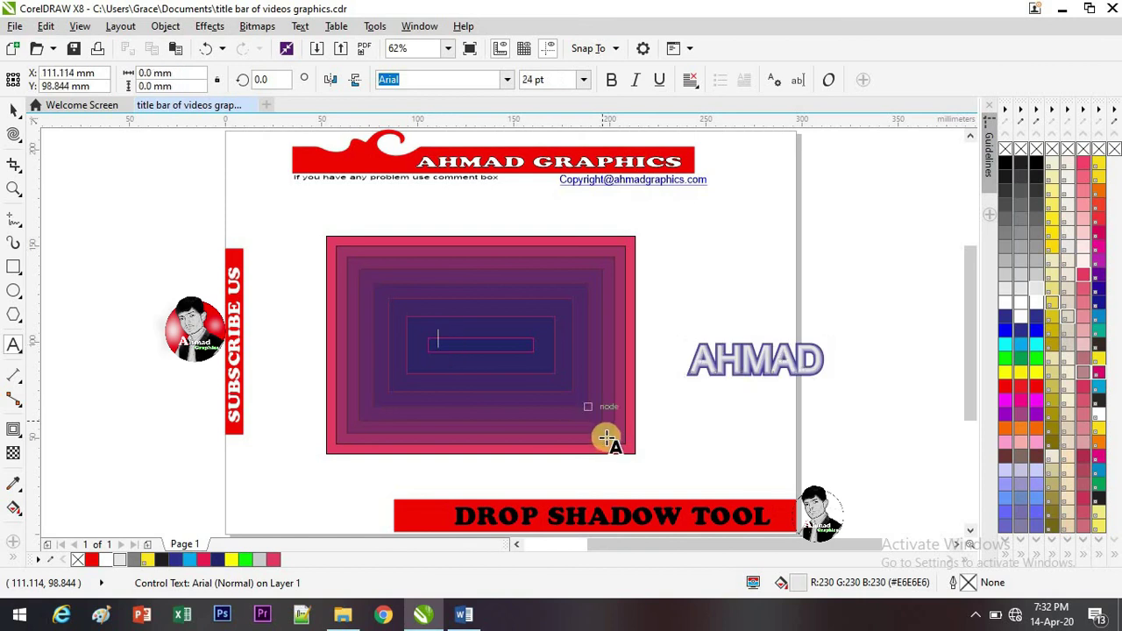
{"action": "type", "text": "AHM"}
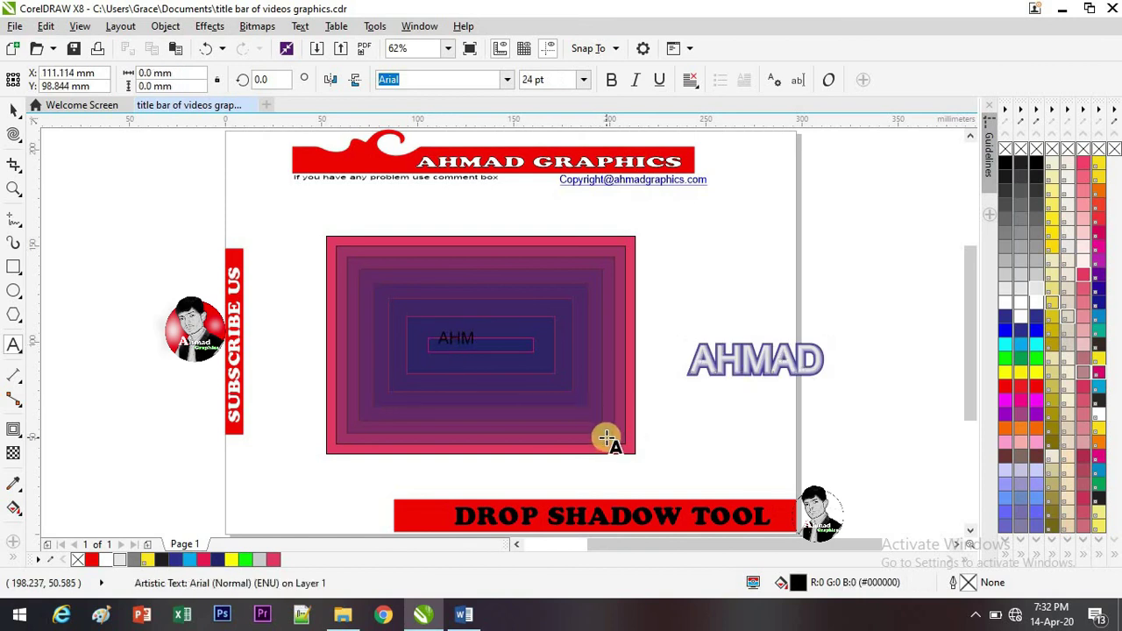